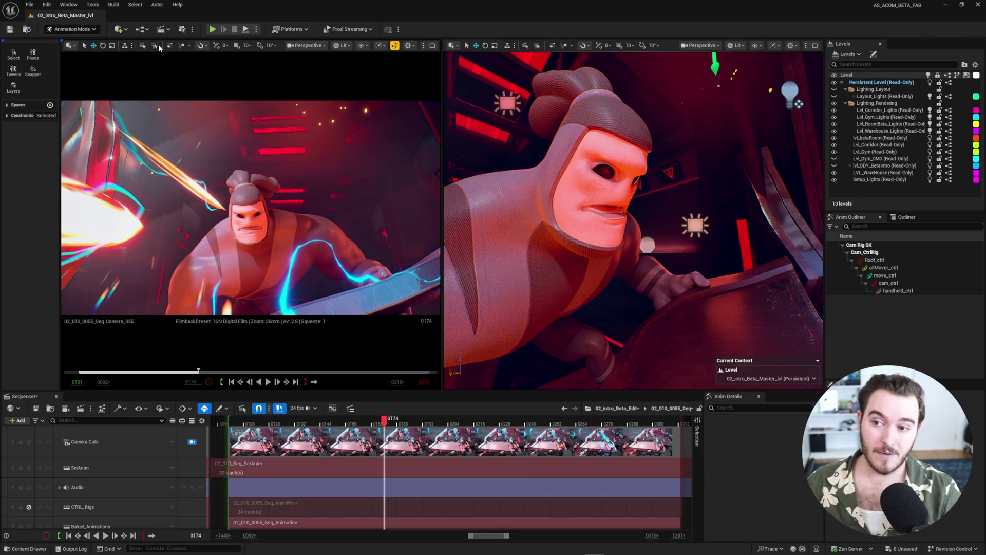
Examine the character and surrounding set lights from several angles in the free perspective view at frame 0174.
{"action": "right_click_drag", "start_coordinate": [688, 262], "coordinate": [615, 233]}
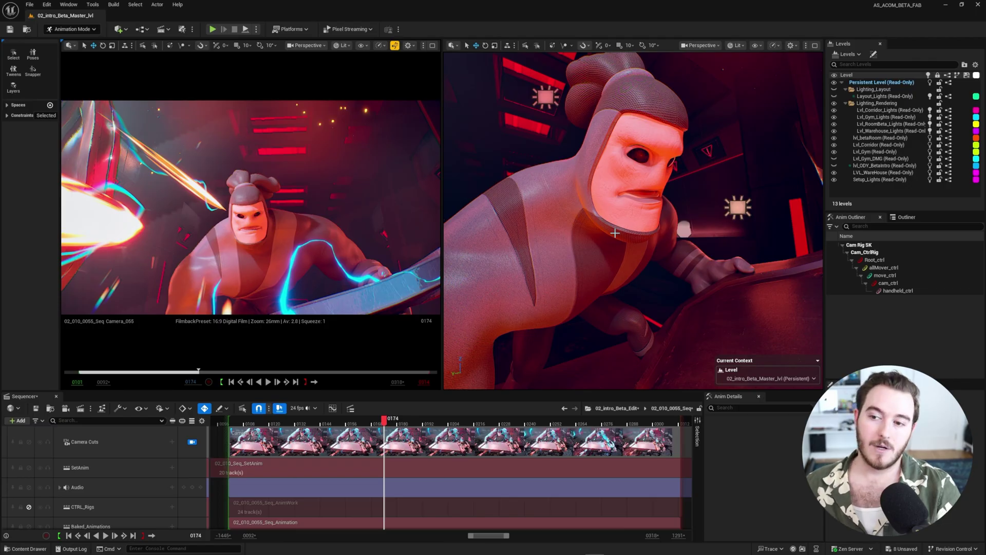
{"action": "right_click_drag", "start_coordinate": [609, 199], "coordinate": [640, 180]}
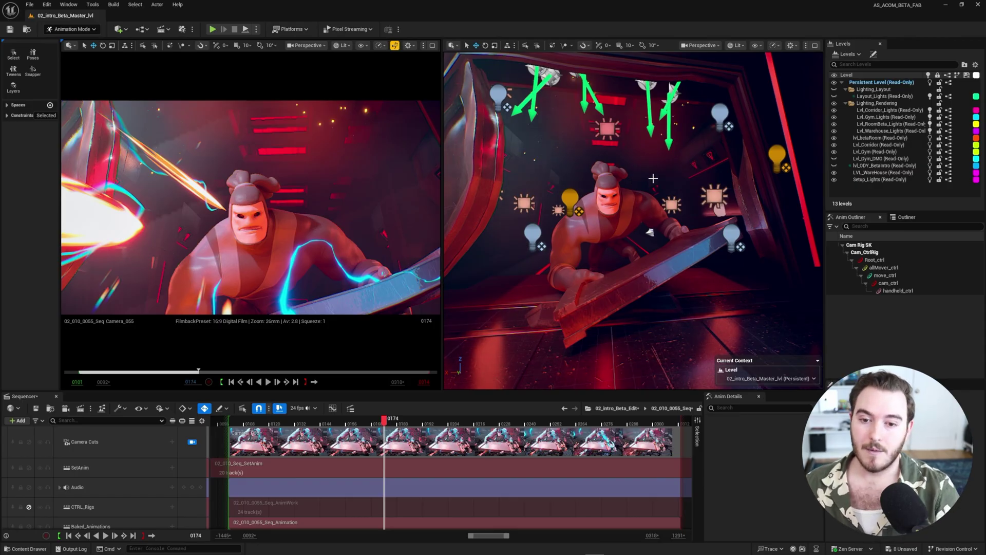
{"action": "scroll", "coordinate": [650, 233], "scroll_direction": "up", "scroll_amount": 6}
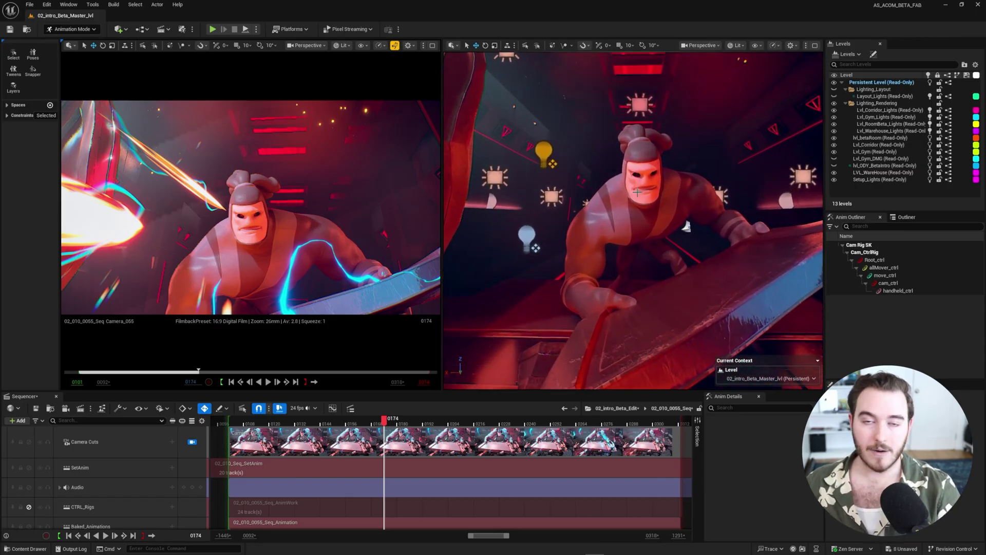
{"action": "left_click", "coordinate": [687, 226]}
{"action": "key", "text": "f"}
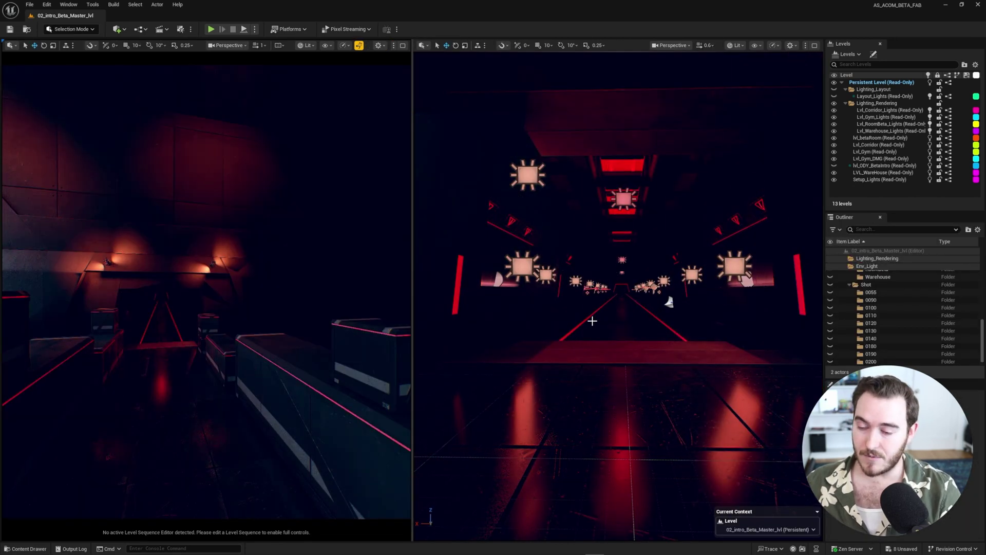
Maximize the perspective viewport and look over the gym environment.
{"action": "mouse_move", "coordinate": [590, 320]}
{"action": "right_mouse_down"}
{"action": "mouse_move", "coordinate": [519, 308]}
{"action": "mouse_move", "coordinate": [442, 278]}
{"action": "mouse_move", "coordinate": [592, 324]}
{"action": "right_mouse_up"}
{"action": "left_click", "coordinate": [814, 47]}
{"action": "right_click_drag", "start_coordinate": [326, 364], "coordinate": [327, 363]}
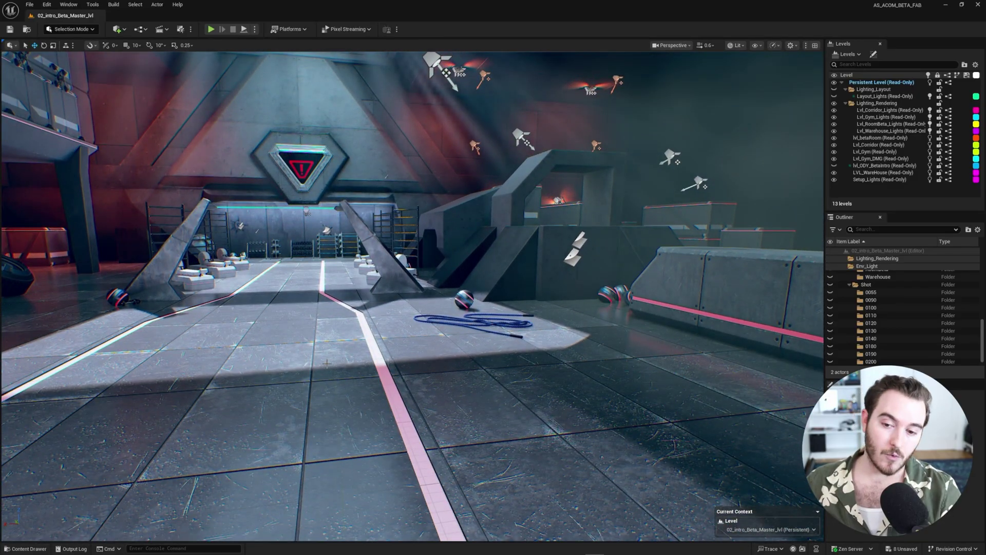
{"action": "key", "text": "ctrl+n"}
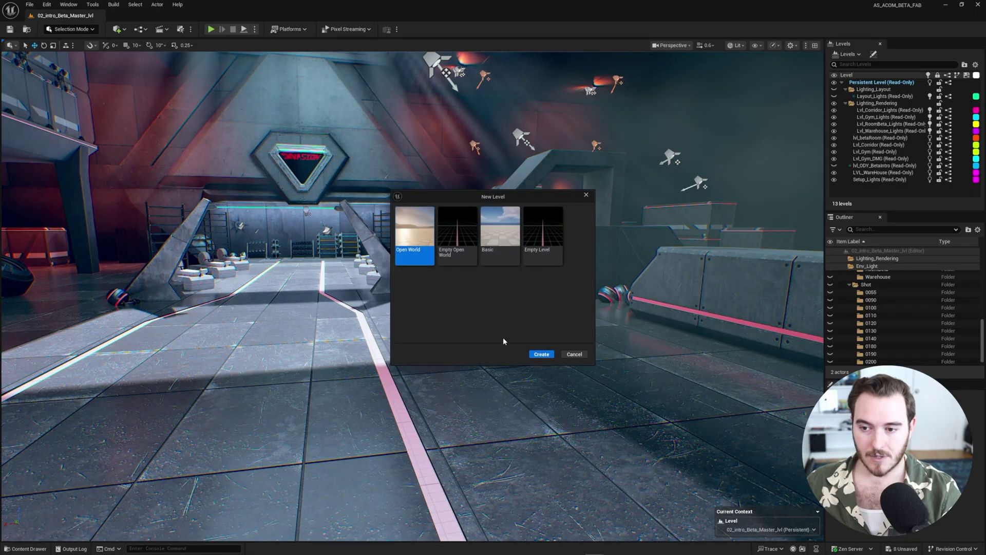
{"action": "left_click", "coordinate": [512, 252]}
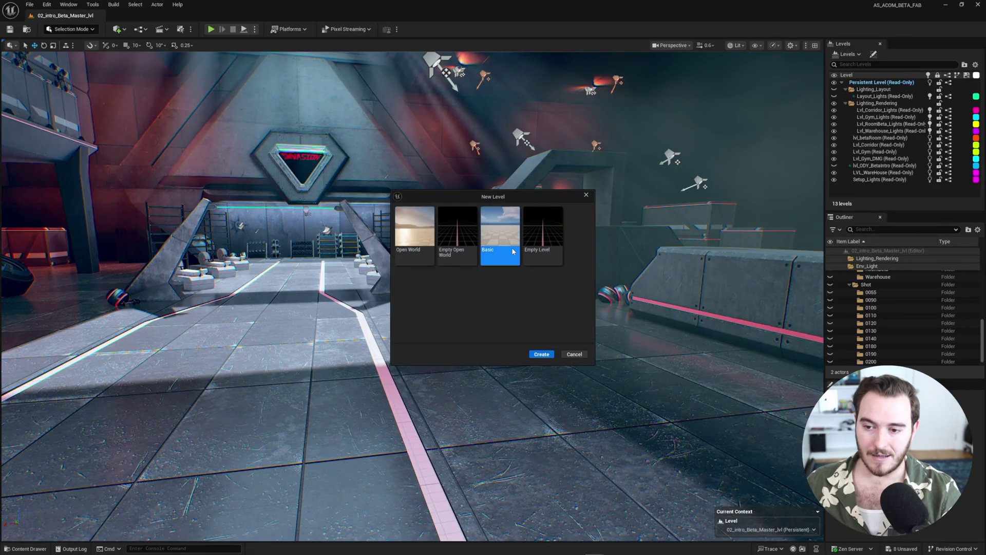
{"action": "left_click", "coordinate": [574, 354]}
Browse the project content to the Assets/characters/ch_beta_ue folder.
{"action": "right_click_drag", "start_coordinate": [212, 285], "coordinate": [213, 286]}
{"action": "right_click_drag", "start_coordinate": [487, 317], "coordinate": [486, 317]}
{"action": "key", "text": "ctrl+space"}
{"action": "left_click", "coordinate": [354, 361]}
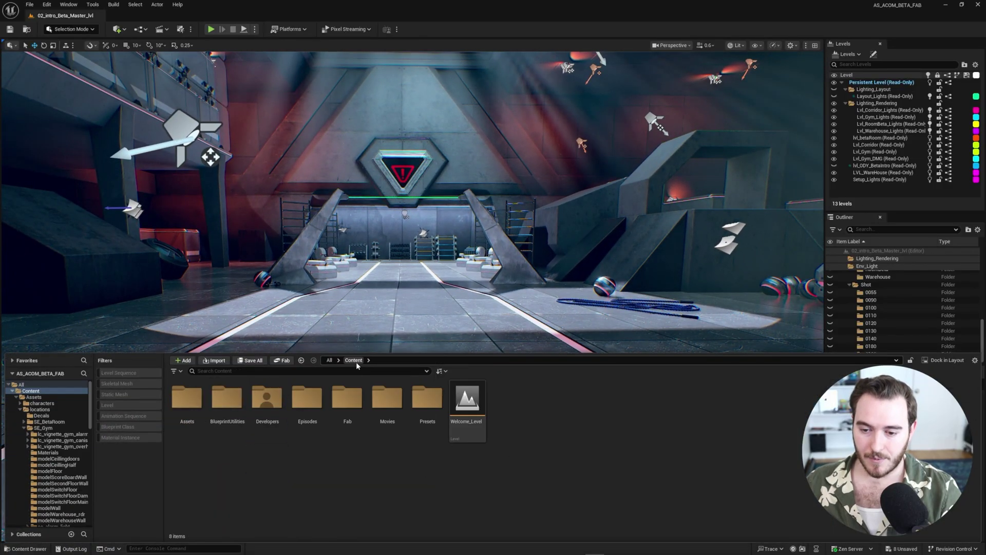
{"action": "double_click", "coordinate": [193, 414]}
{"action": "double_click", "coordinate": [187, 400]}
{"action": "left_click", "coordinate": [226, 401]}
{"action": "double_click", "coordinate": [226, 401]}
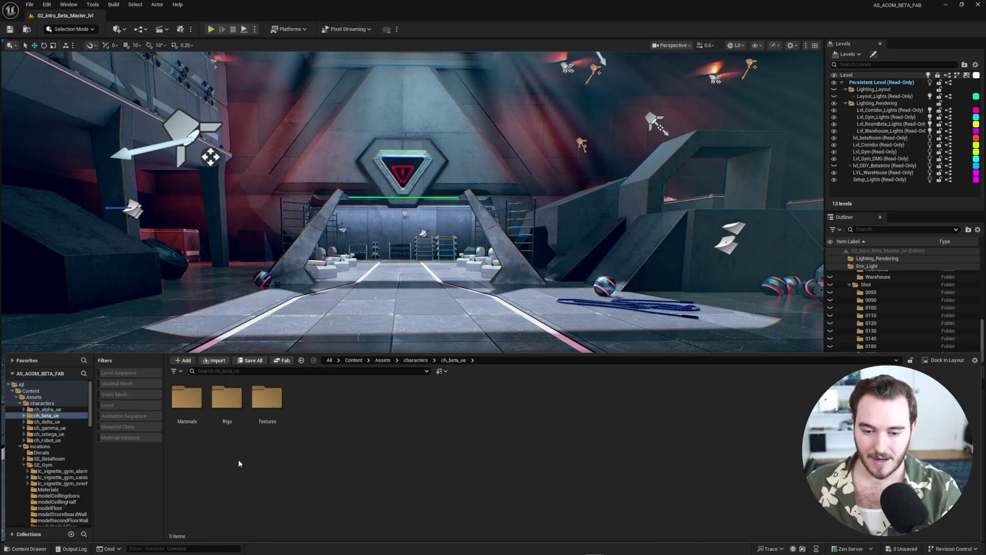
Look through the Materials and Textures folders of ch_beta_ue and return to the character folder.
{"action": "double_click", "coordinate": [187, 400]}
{"action": "key", "text": "BackSpace"}
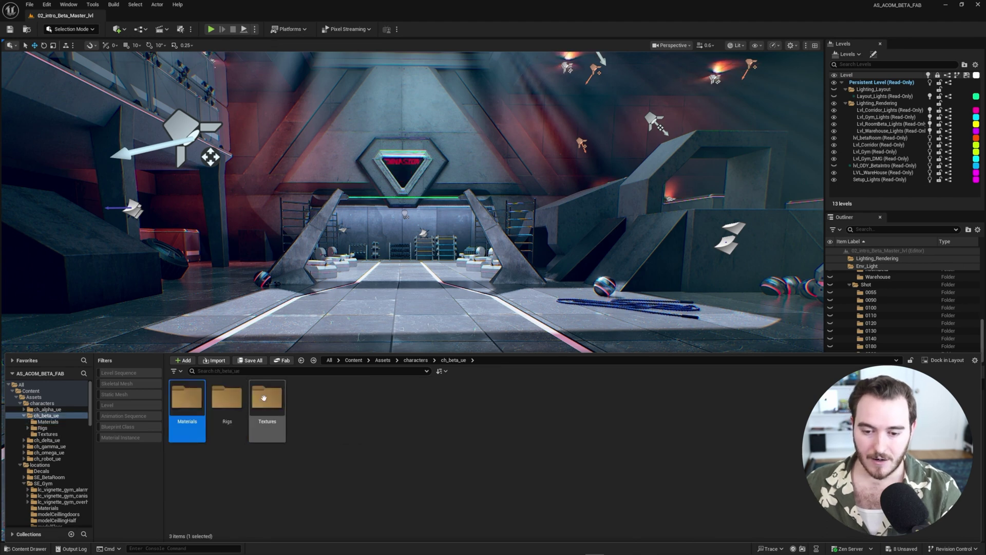
{"action": "double_click", "coordinate": [268, 400]}
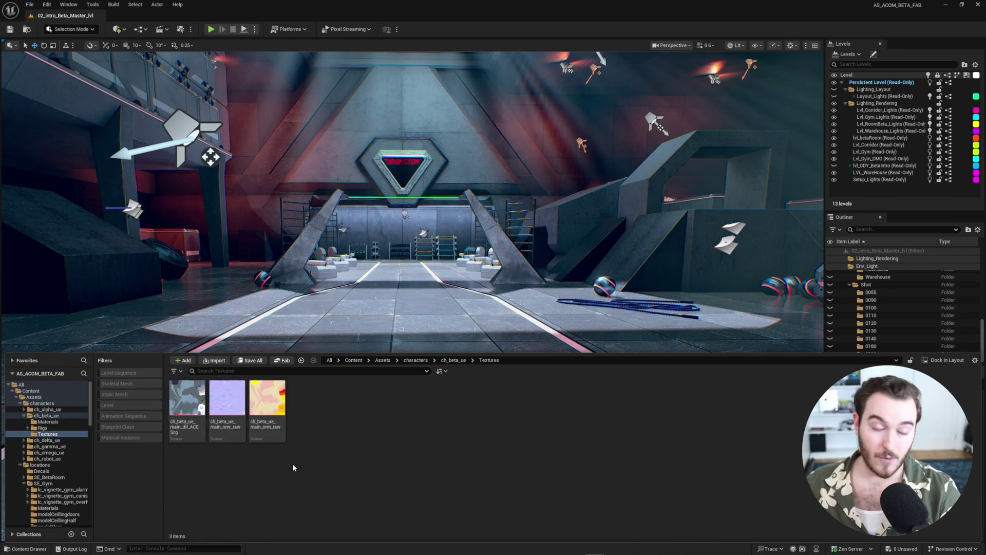
{"action": "key", "text": "BackSpace"}
Open the Beta skeletal mesh from the Rigs folder of ch_beta_ue.
{"action": "double_click", "coordinate": [227, 398]}
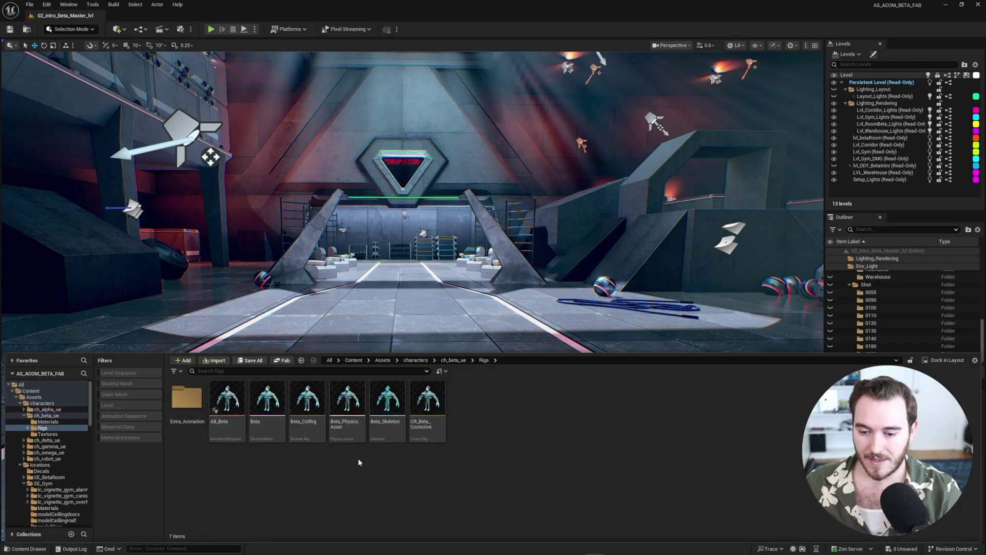
{"action": "left_click", "coordinate": [273, 400]}
{"action": "double_click", "coordinate": [267, 400]}
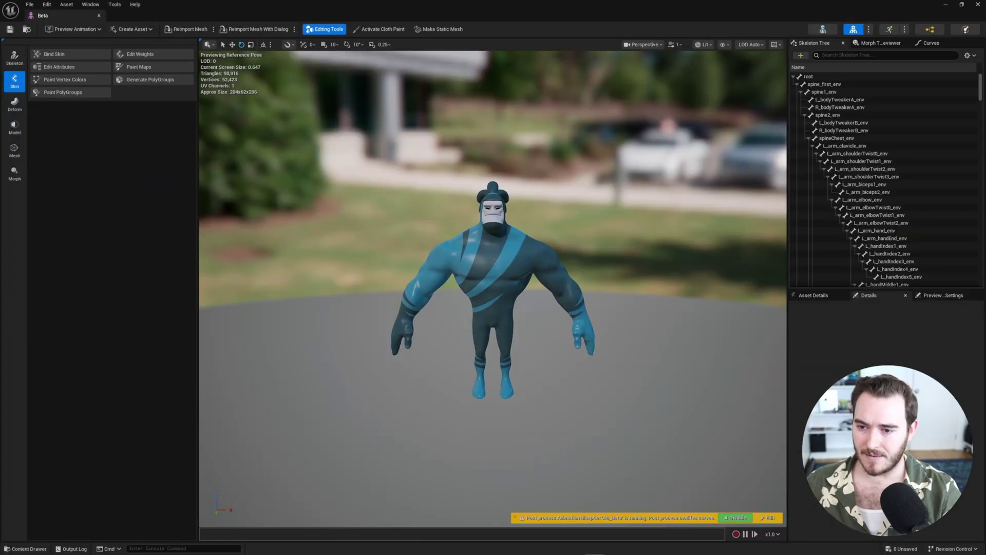
Examine the Beta character mesh from different angles and check the Skeleton and Skin editing tools.
{"action": "left_click_drag", "start_coordinate": [493, 287], "coordinate": [504, 260], "text": "alt"}
{"action": "right_click_drag", "start_coordinate": [504, 260], "coordinate": [545, 257], "text": "alt"}
{"action": "right_click_drag", "start_coordinate": [493, 278], "coordinate": [413, 270]}
{"action": "scroll", "coordinate": [481, 291], "scroll_direction": "down", "scroll_amount": 3}
{"action": "key", "text": "w"}
{"action": "key", "text": "a"}
{"action": "key", "text": "w"}
{"action": "scroll", "coordinate": [596, 262], "scroll_direction": "down", "scroll_amount": 3}
{"action": "key", "text": "d"}
{"action": "key", "text": "e"}
{"action": "key", "text": "q"}
{"action": "key", "text": "s"}
{"action": "scroll", "coordinate": [411, 270], "scroll_direction": "up", "scroll_amount": 1}
{"action": "right_click_drag", "start_coordinate": [501, 203], "coordinate": [509, 203]}
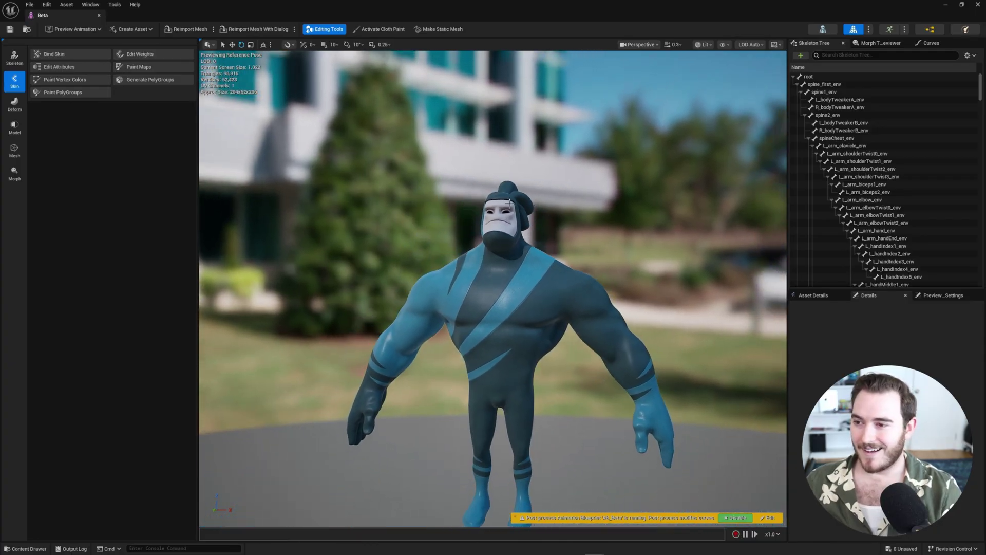
{"action": "left_click", "coordinate": [22, 64]}
{"action": "left_click", "coordinate": [20, 83]}
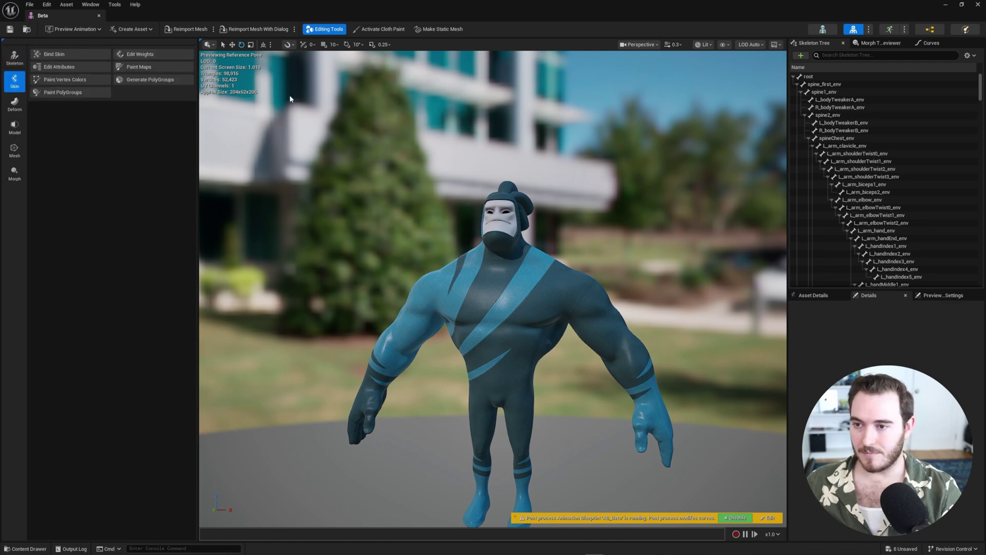
Move the Beta skeletal mesh editor window aside and close it to return to the level.
{"action": "left_click_drag", "start_coordinate": [607, 7], "coordinate": [473, 59]}
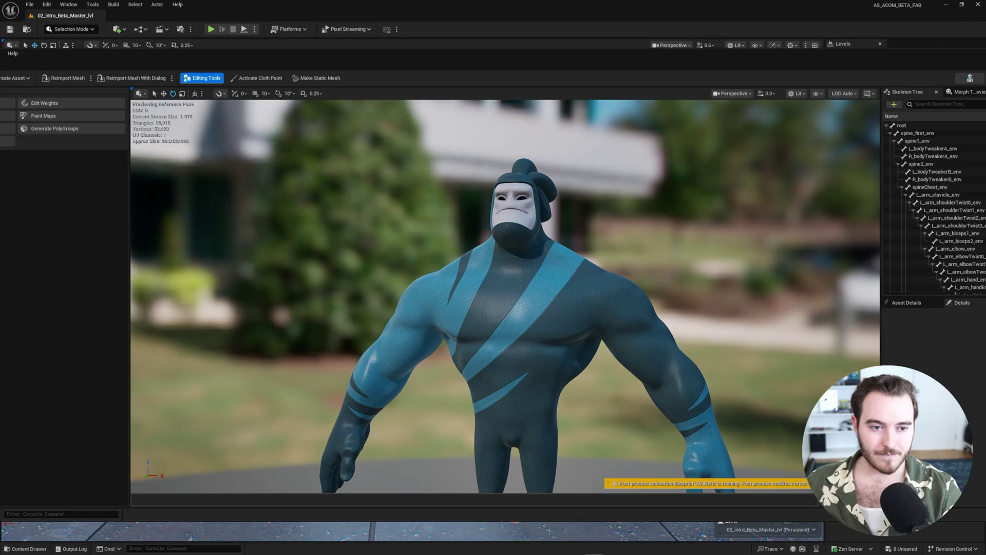
{"action": "left_click_drag", "start_coordinate": [0, 50], "coordinate": [467, 53]}
{"action": "left_click_drag", "start_coordinate": [646, 61], "coordinate": [285, 58]}
{"action": "left_click", "coordinate": [734, 55]}
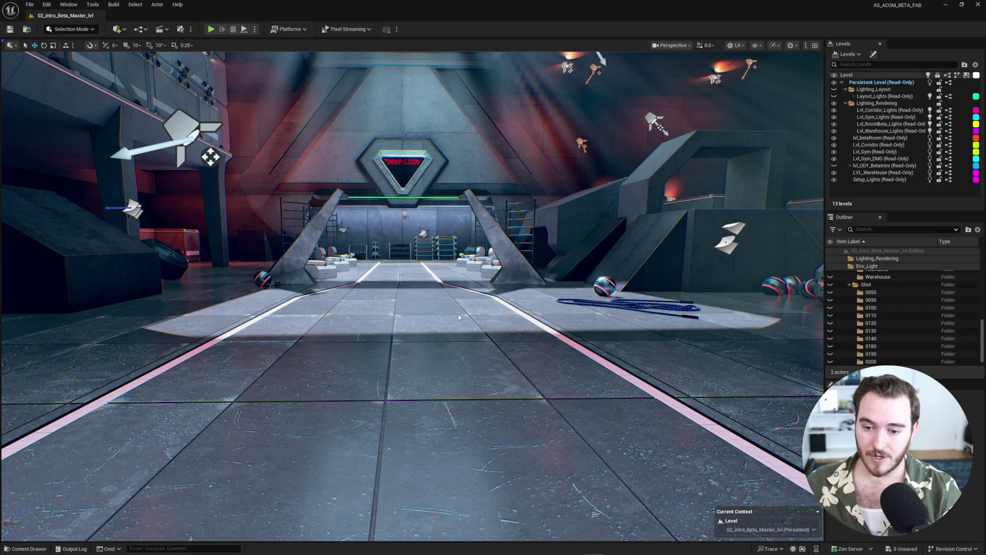
Open the CR_Beta_Corrective control rig from the Rigs folder.
{"action": "right_click_drag", "start_coordinate": [454, 254], "coordinate": [487, 248]}
{"action": "key", "text": "ctrl+space"}
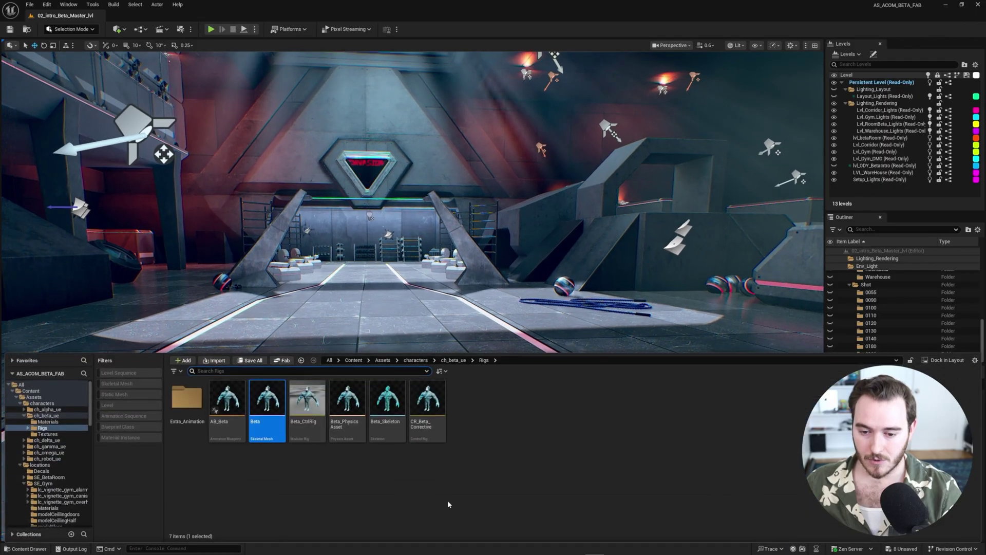
{"action": "left_click", "coordinate": [448, 500]}
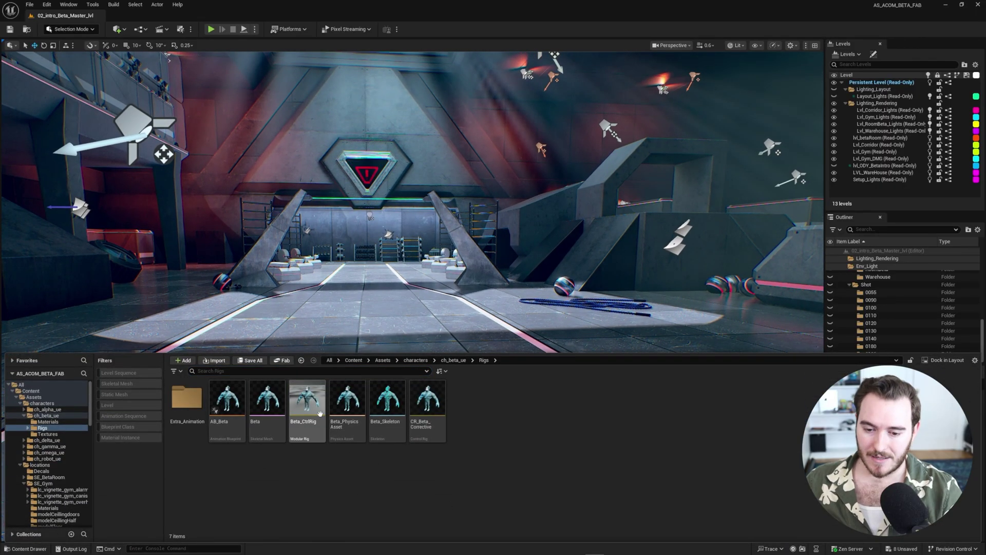
{"action": "left_click", "coordinate": [315, 442]}
{"action": "left_click", "coordinate": [427, 406]}
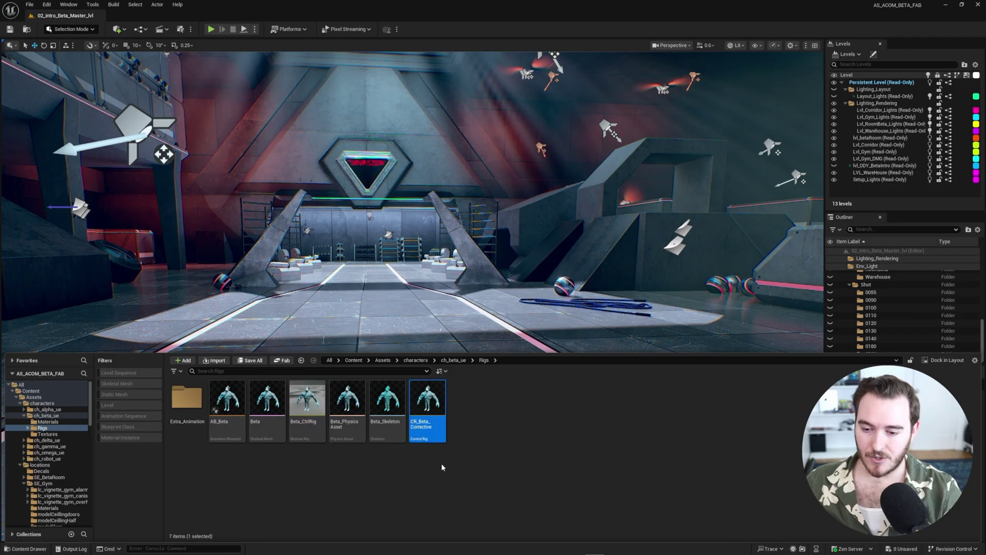
{"action": "double_click", "coordinate": [442, 425]}
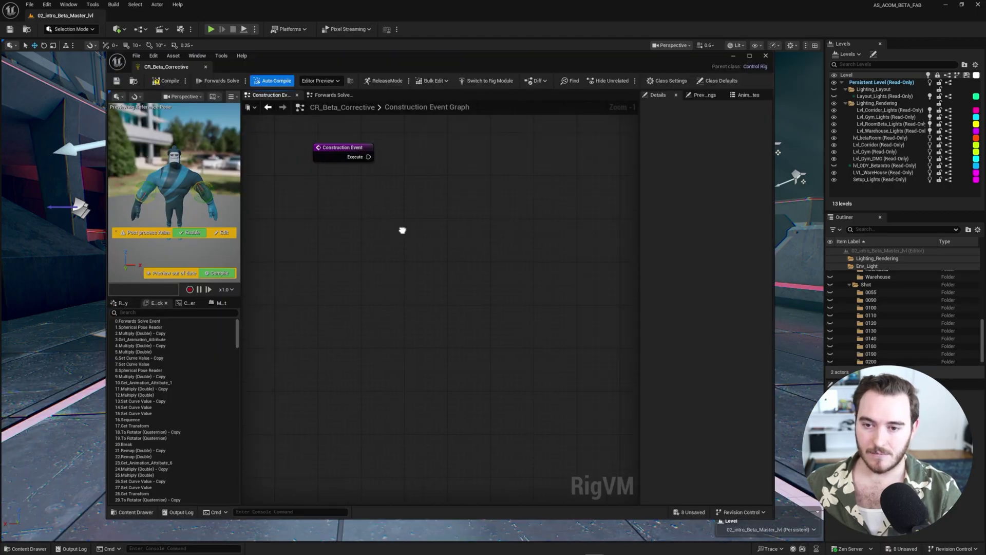
Open the Forwards Solve graph of CR_Beta_Corrective and view its overall node layout.
{"action": "left_click", "coordinate": [333, 94]}
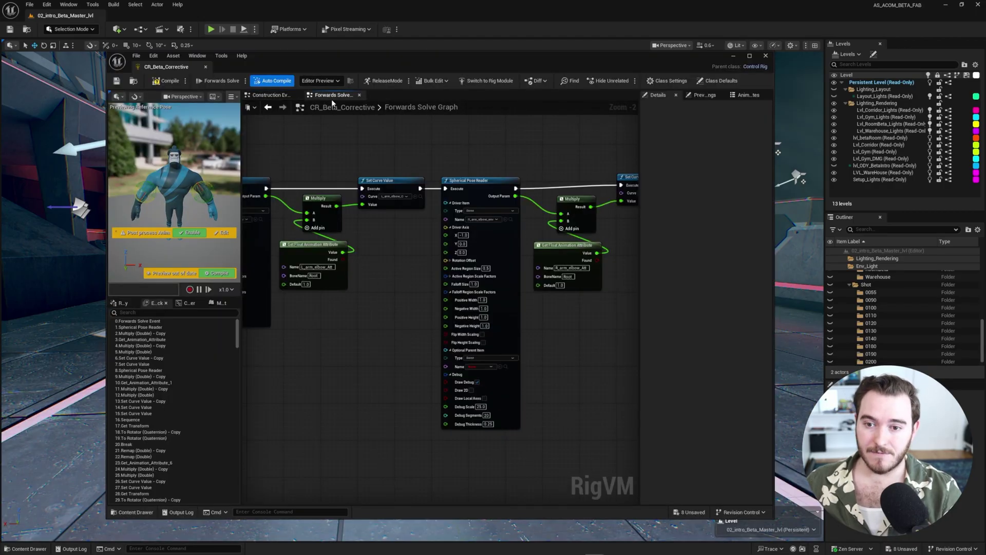
{"action": "scroll", "coordinate": [328, 321], "scroll_direction": "down", "scroll_amount": 4}
{"action": "scroll", "coordinate": [425, 377], "scroll_direction": "down", "scroll_amount": 2}
{"action": "right_click_drag", "start_coordinate": [473, 389], "coordinate": [495, 346]}
{"action": "scroll", "coordinate": [477, 348], "scroll_direction": "up", "scroll_amount": 1}
{"action": "right_click_drag", "start_coordinate": [385, 331], "coordinate": [557, 380]}
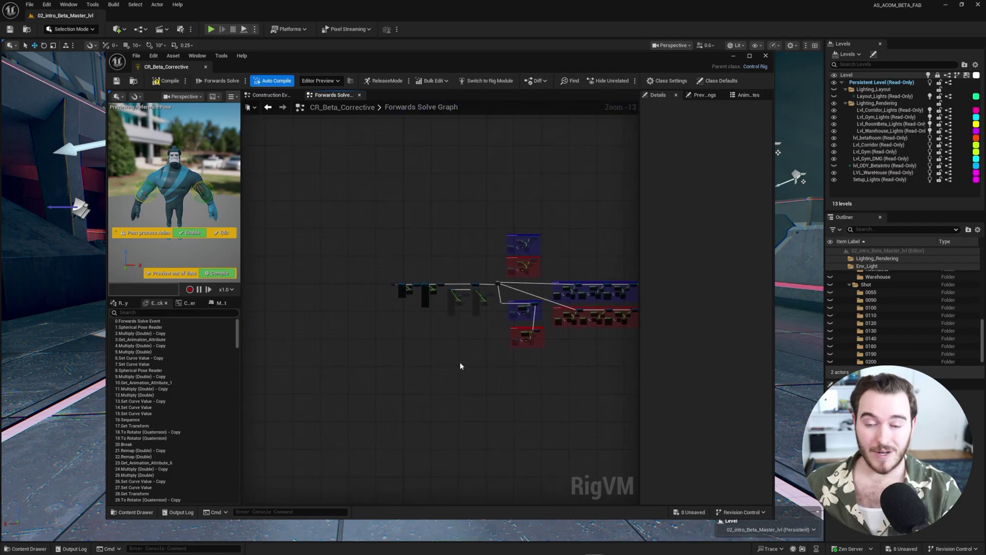
Examine the chain of Spherical Pose Reader, Multiply and Set Curve Value nodes from Forwards Solve to the Sequence node.
{"action": "scroll", "coordinate": [431, 337], "scroll_direction": "up", "scroll_amount": 4}
{"action": "scroll", "coordinate": [368, 298], "scroll_direction": "up", "scroll_amount": 5}
{"action": "right_click_drag", "start_coordinate": [368, 298], "coordinate": [410, 483]}
{"action": "scroll", "coordinate": [331, 391], "scroll_direction": "up", "scroll_amount": 1}
{"action": "right_click_drag", "start_coordinate": [328, 360], "coordinate": [369, 403]}
{"action": "scroll", "coordinate": [369, 402], "scroll_direction": "up", "scroll_amount": 1}
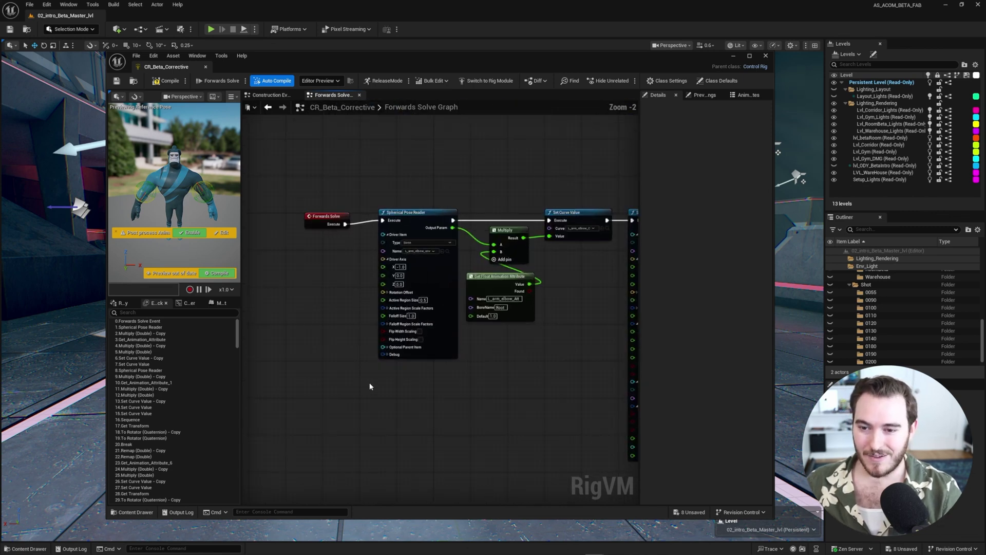
{"action": "scroll", "coordinate": [369, 377], "scroll_direction": "up", "scroll_amount": 1}
{"action": "right_click_drag", "start_coordinate": [509, 391], "coordinate": [382, 377]}
{"action": "mouse_move", "coordinate": [437, 402]}
{"action": "right_mouse_down"}
{"action": "mouse_move", "coordinate": [339, 388]}
{"action": "mouse_move", "coordinate": [286, 394]}
{"action": "right_mouse_up"}
{"action": "right_click_drag", "start_coordinate": [545, 382], "coordinate": [355, 379]}
{"action": "right_click_drag", "start_coordinate": [434, 381], "coordinate": [243, 370]}
{"action": "right_click_drag", "start_coordinate": [566, 368], "coordinate": [245, 344]}
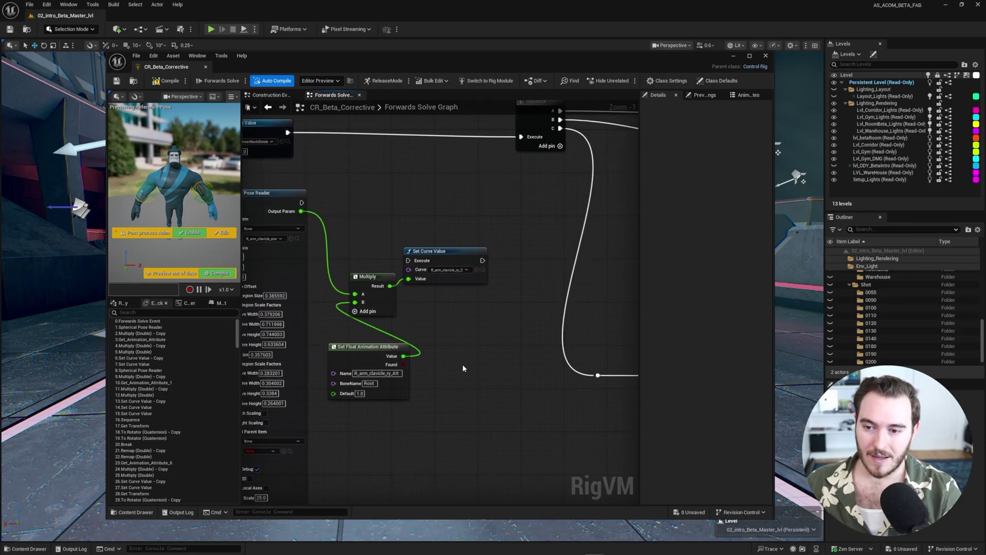
Examine the left and right brow and finger node groups that branch off the Sequence node.
{"action": "scroll", "coordinate": [465, 368], "scroll_direction": "down", "scroll_amount": 2}
{"action": "right_click_drag", "start_coordinate": [500, 390], "coordinate": [247, 364]}
{"action": "right_click_drag", "start_coordinate": [441, 303], "coordinate": [321, 221]}
{"action": "scroll", "coordinate": [525, 366], "scroll_direction": "down", "scroll_amount": 2}
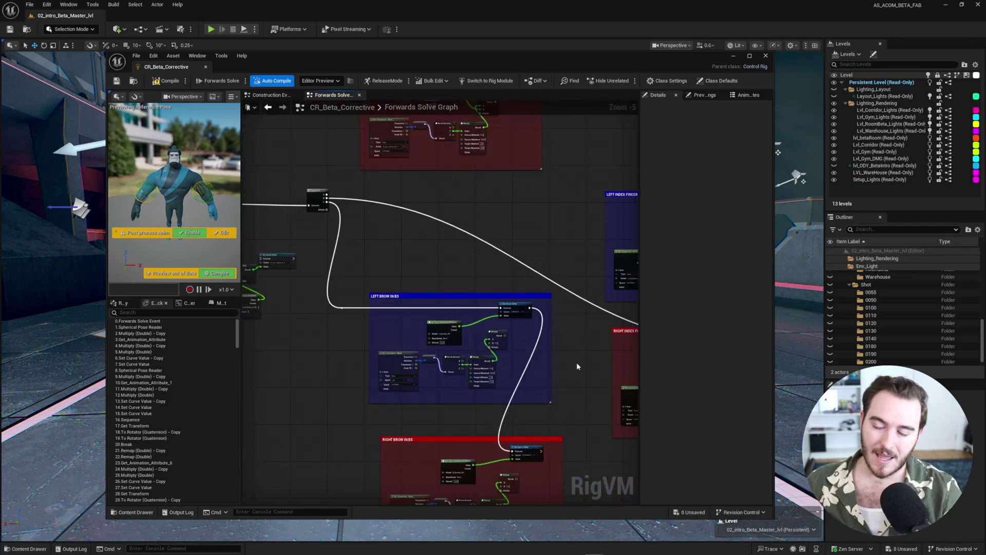
{"action": "right_click_drag", "start_coordinate": [577, 366], "coordinate": [242, 412]}
{"action": "right_click_drag", "start_coordinate": [523, 421], "coordinate": [300, 423]}
{"action": "scroll", "coordinate": [299, 422], "scroll_direction": "down", "scroll_amount": 2}
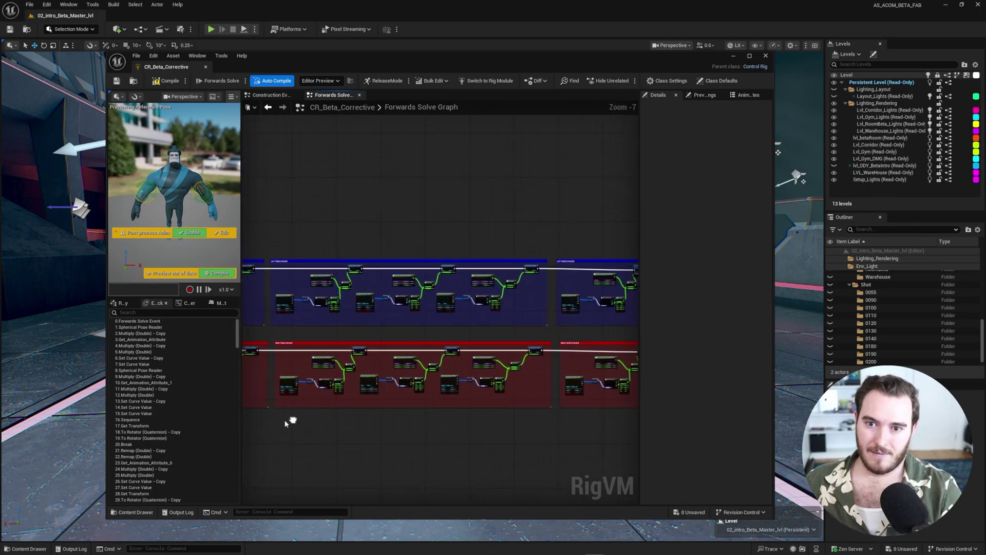
Close the CR_Beta_Corrective editor, then open the Beta_CtrlRig modular rig from the Rigs folder in a maximized window.
{"action": "left_click", "coordinate": [765, 56]}
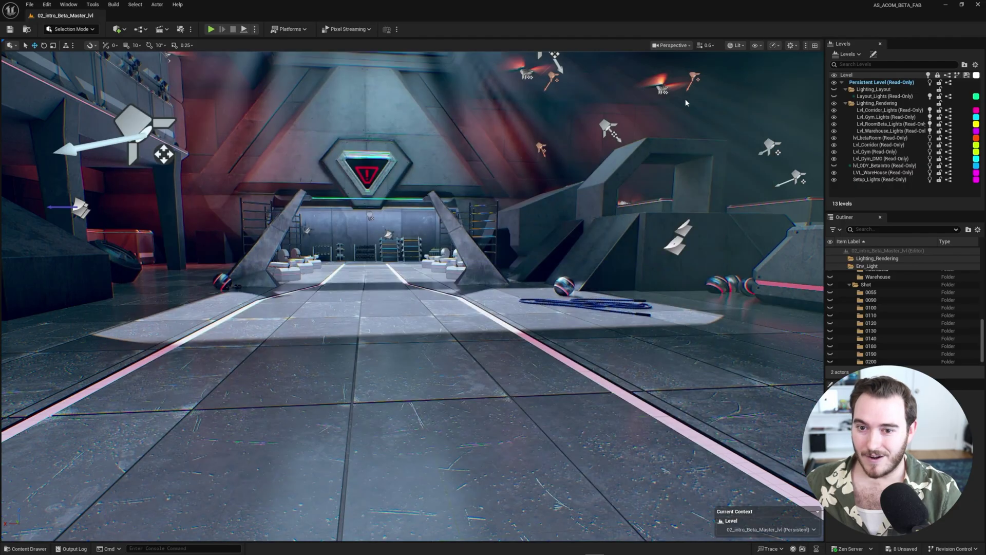
{"action": "key", "text": "ctrl+space"}
{"action": "left_click", "coordinate": [524, 420]}
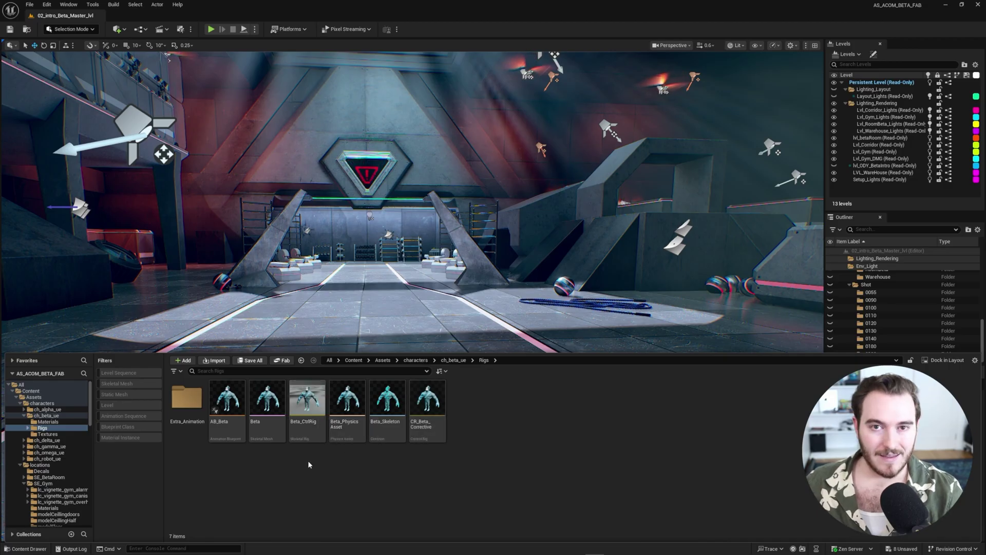
{"action": "double_click", "coordinate": [311, 403]}
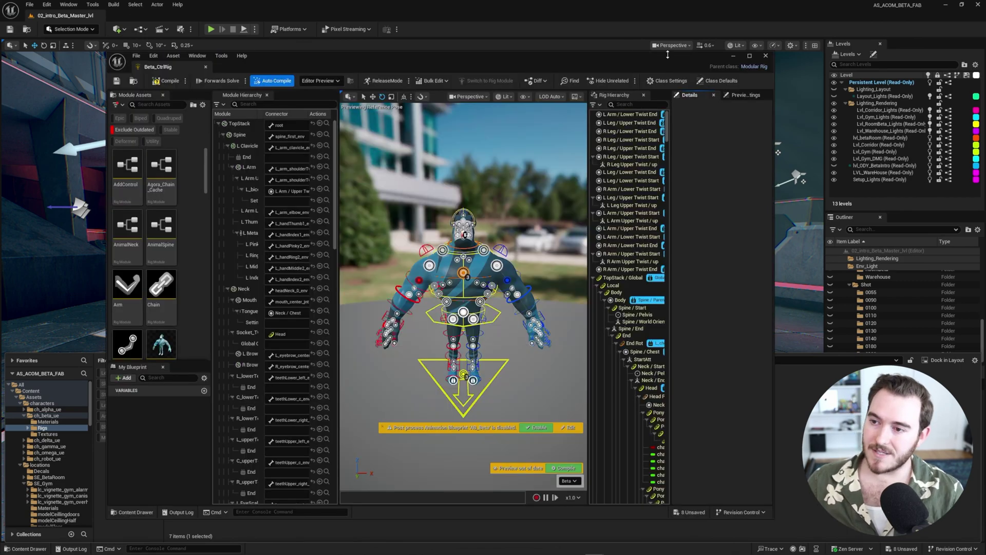
{"action": "left_click", "coordinate": [751, 56]}
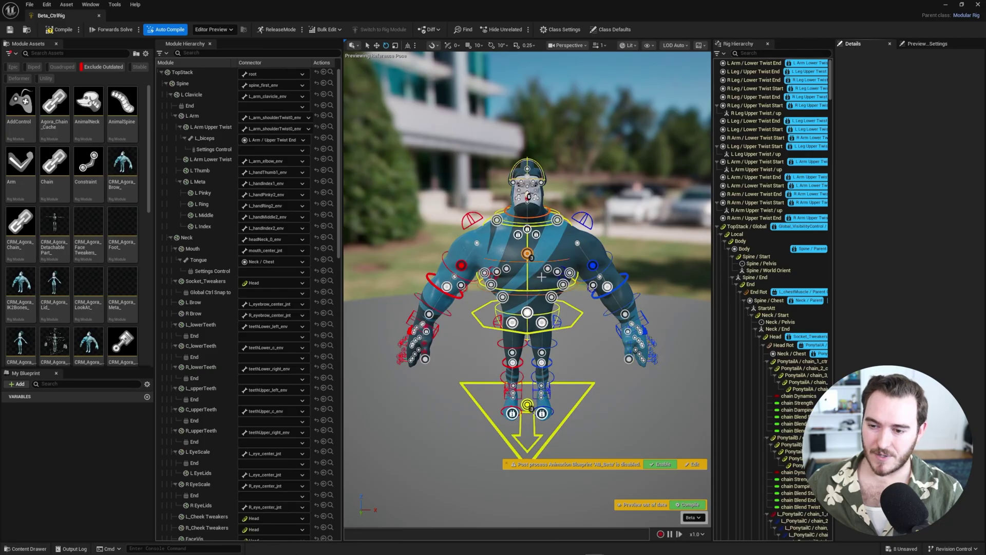
Inspect the Beta_CtrlRig body and face controls from the front, side and close up.
{"action": "left_click_drag", "start_coordinate": [628, 219], "coordinate": [673, 226], "text": "alt"}
{"action": "left_click_drag", "start_coordinate": [566, 221], "coordinate": [599, 220]}
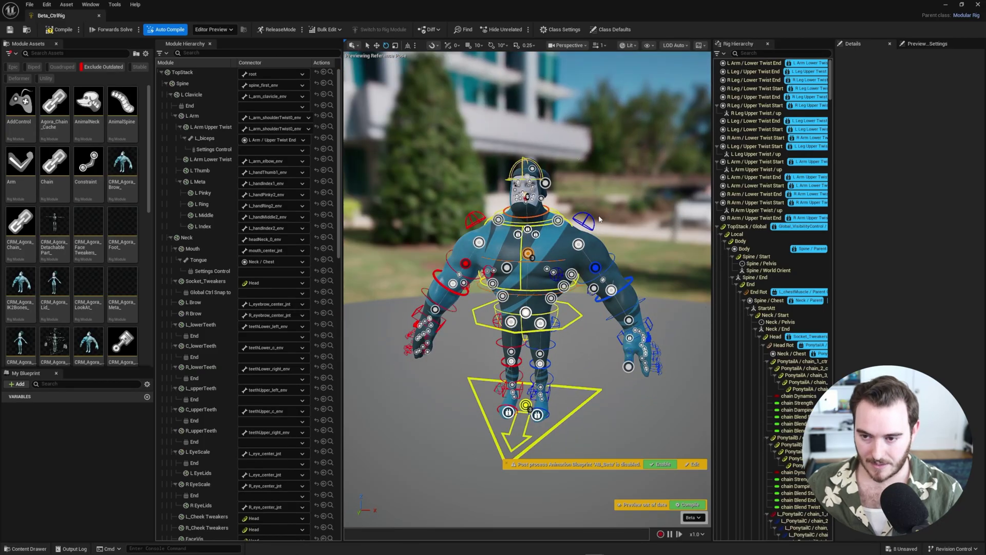
{"action": "mouse_move", "coordinate": [627, 154]}
{"action": "left_mouse_down", "text": "alt"}
{"action": "mouse_move", "coordinate": [514, 155]}
{"action": "mouse_move", "coordinate": [706, 153]}
{"action": "mouse_move", "coordinate": [630, 152]}
{"action": "mouse_move", "coordinate": [646, 155]}
{"action": "left_mouse_up", "text": "alt"}
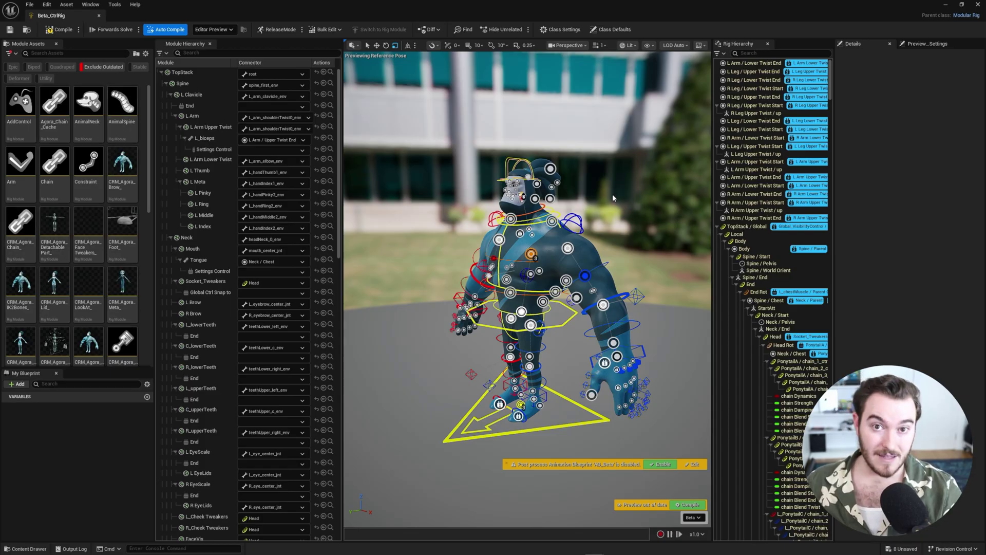
{"action": "left_click_drag", "start_coordinate": [625, 191], "coordinate": [535, 182]}
{"action": "key", "text": "w"}
{"action": "right_click_drag", "start_coordinate": [534, 182], "coordinate": [545, 126]}
{"action": "scroll", "coordinate": [535, 182], "scroll_direction": "down", "scroll_amount": 2}
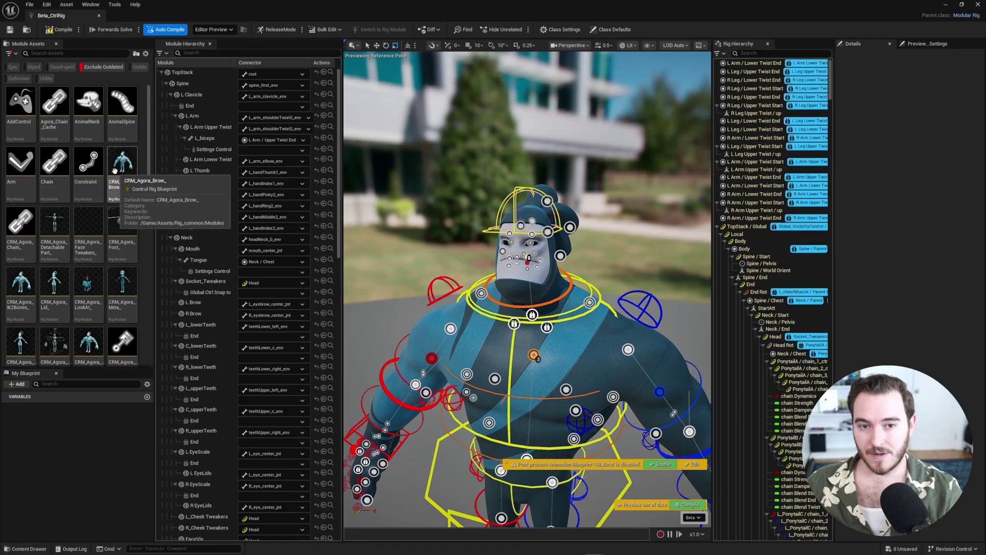
Browse the available rig modules, from the CRM_Agora modules to the stock ones such as Finger, Spine and Wheel.
{"action": "scroll", "coordinate": [109, 182], "scroll_direction": "down", "scroll_amount": 2}
{"action": "scroll", "coordinate": [108, 185], "scroll_direction": "down", "scroll_amount": 2}
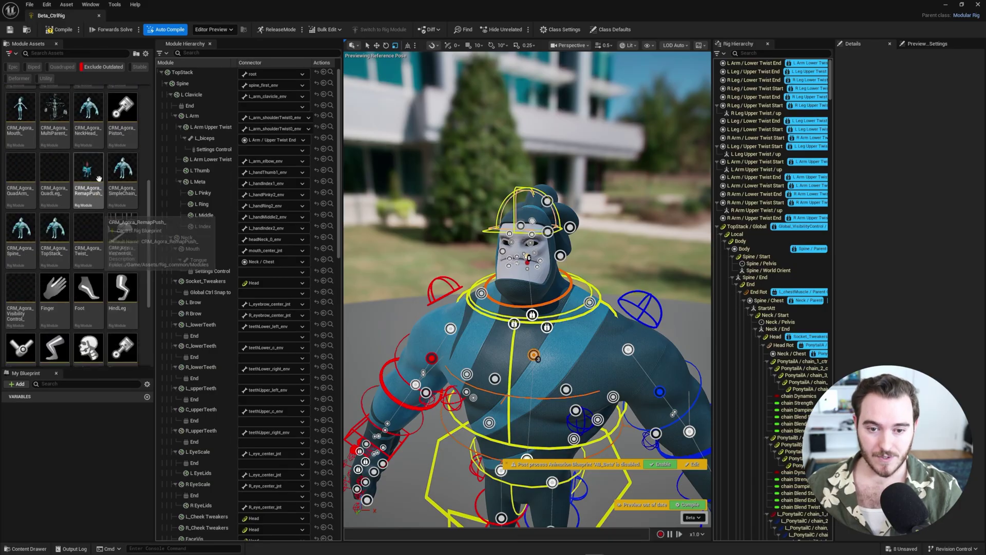
{"action": "scroll", "coordinate": [64, 226], "scroll_direction": "down", "scroll_amount": 1}
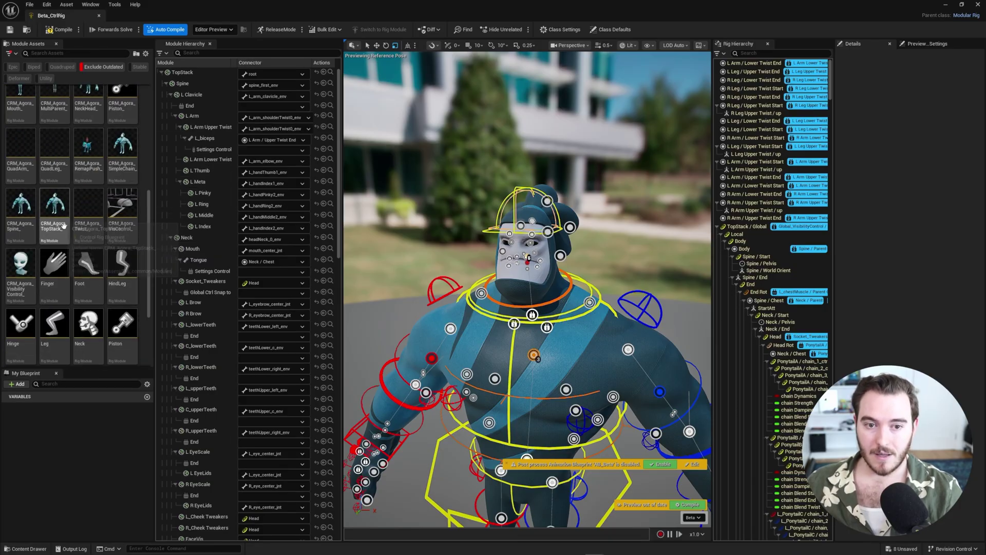
{"action": "scroll", "coordinate": [60, 216], "scroll_direction": "down", "scroll_amount": 2}
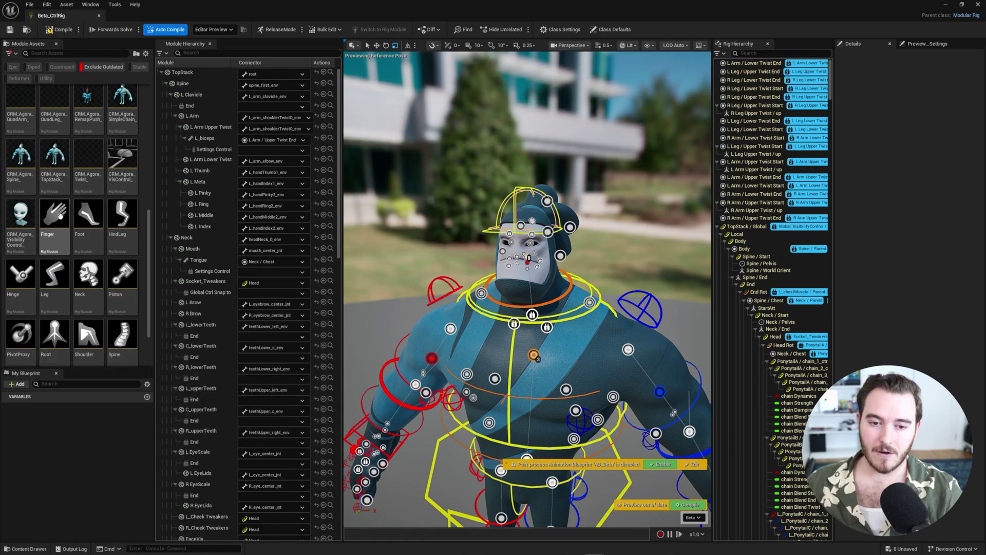
{"action": "left_click", "coordinate": [61, 216]}
{"action": "left_click", "coordinate": [128, 342], "text": "shift"}
{"action": "scroll", "coordinate": [131, 306], "scroll_direction": "down", "scroll_amount": 2}
{"action": "scroll", "coordinate": [131, 307], "scroll_direction": "down", "scroll_amount": 1}
{"action": "left_click", "coordinate": [123, 326]}
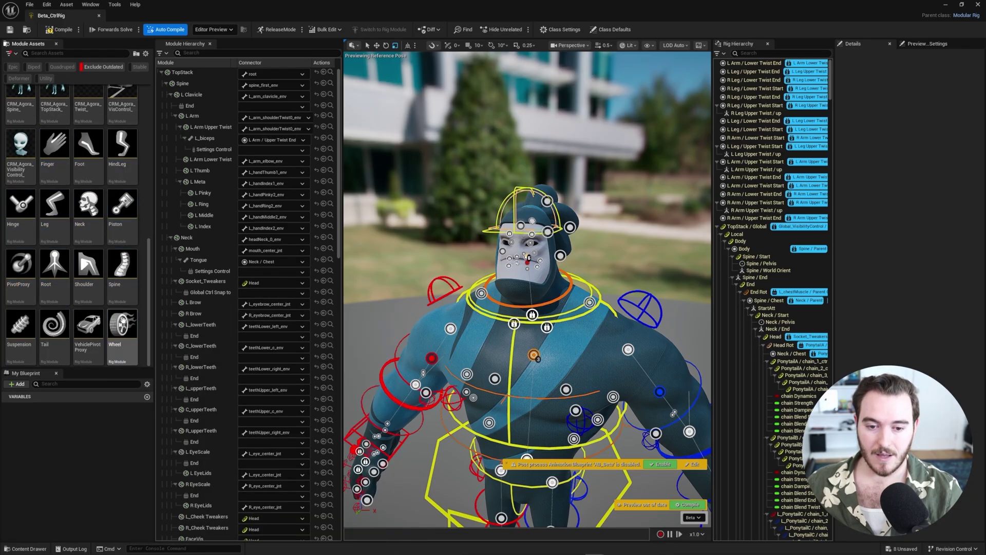
{"action": "scroll", "coordinate": [77, 268], "scroll_direction": "up", "scroll_amount": 4}
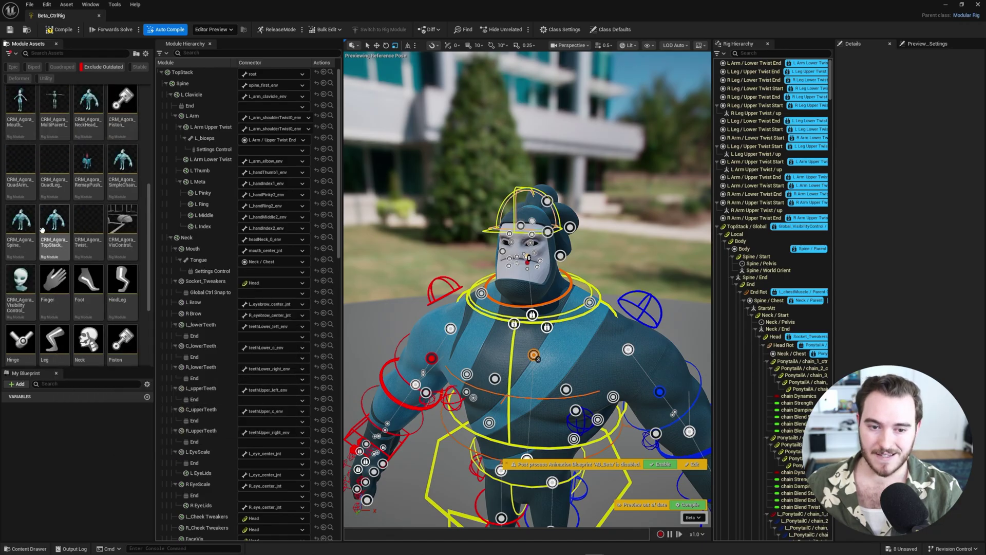
{"action": "scroll", "coordinate": [100, 225], "scroll_direction": "up", "scroll_amount": 2}
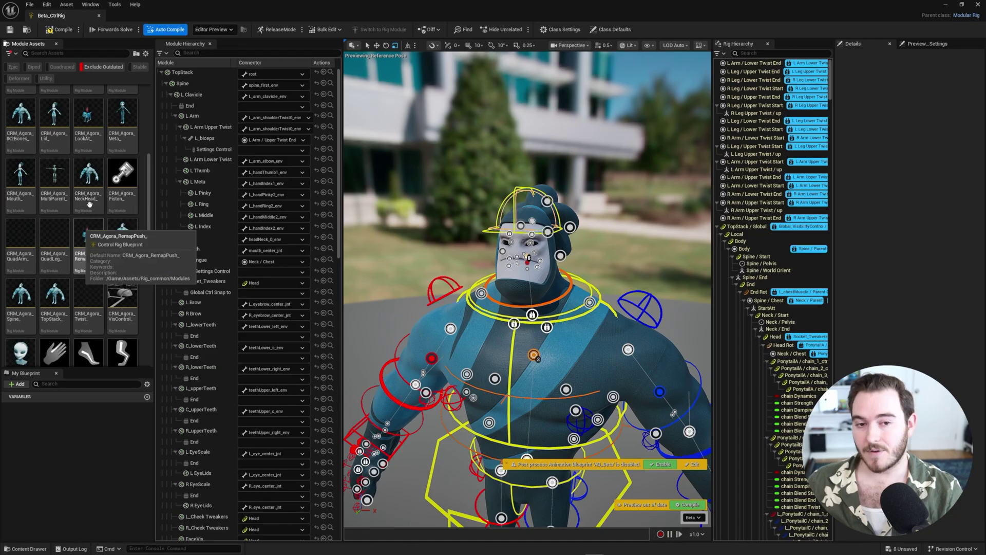
Inspect the rig's controls from several angles, close up on the head and chest and at full-body distance.
{"action": "left_click_drag", "start_coordinate": [598, 208], "coordinate": [576, 198], "text": "alt"}
{"action": "left_click_drag", "start_coordinate": [673, 210], "coordinate": [683, 210]}
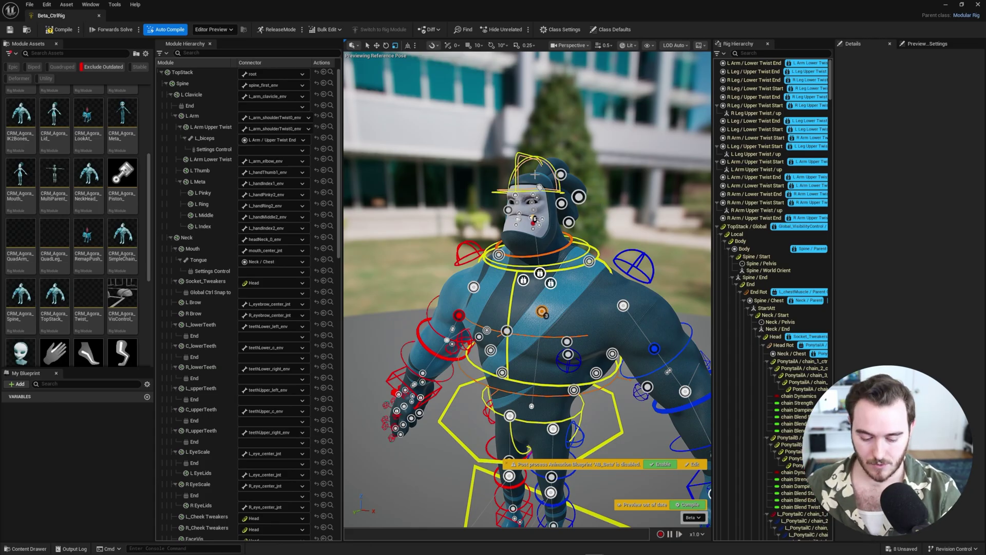
{"action": "right_click_drag", "start_coordinate": [531, 125], "coordinate": [568, 126]}
{"action": "left_click_drag", "start_coordinate": [508, 109], "coordinate": [526, 125]}
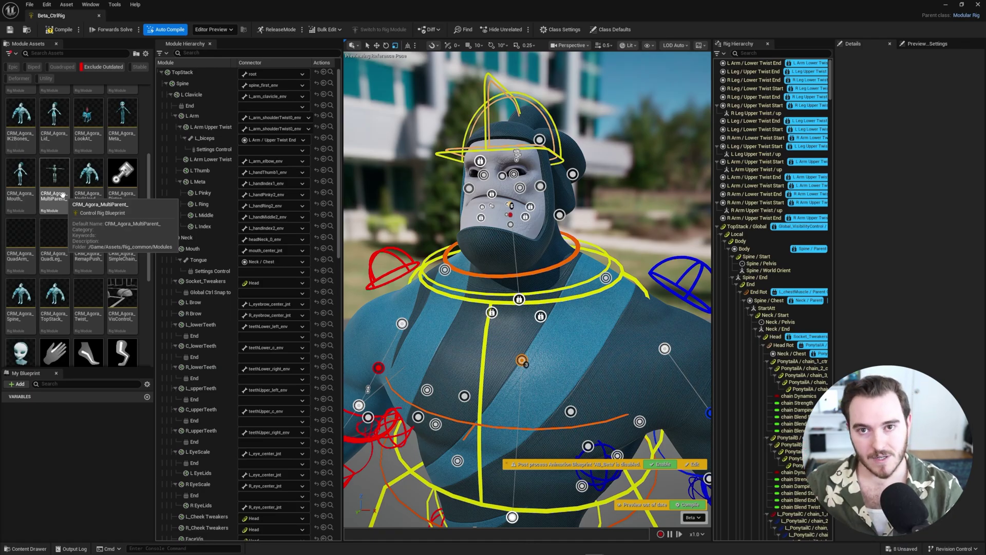
{"action": "right_click_drag", "start_coordinate": [514, 287], "coordinate": [478, 293]}
{"action": "scroll", "coordinate": [613, 222], "scroll_direction": "down", "scroll_amount": 8}
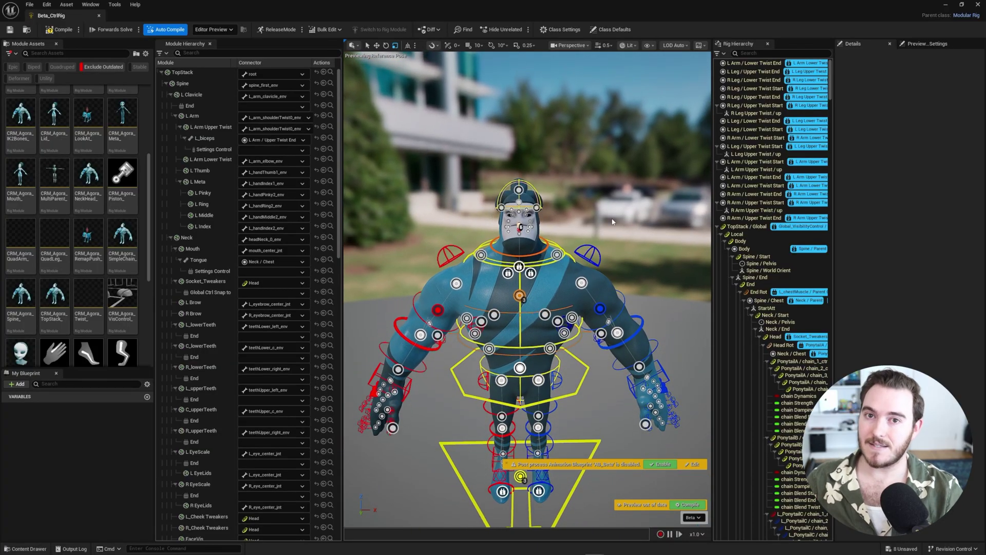
{"action": "mouse_move", "coordinate": [473, 225]}
{"action": "right_mouse_down"}
{"action": "mouse_move", "coordinate": [562, 217]}
{"action": "mouse_move", "coordinate": [486, 212]}
{"action": "right_mouse_up"}
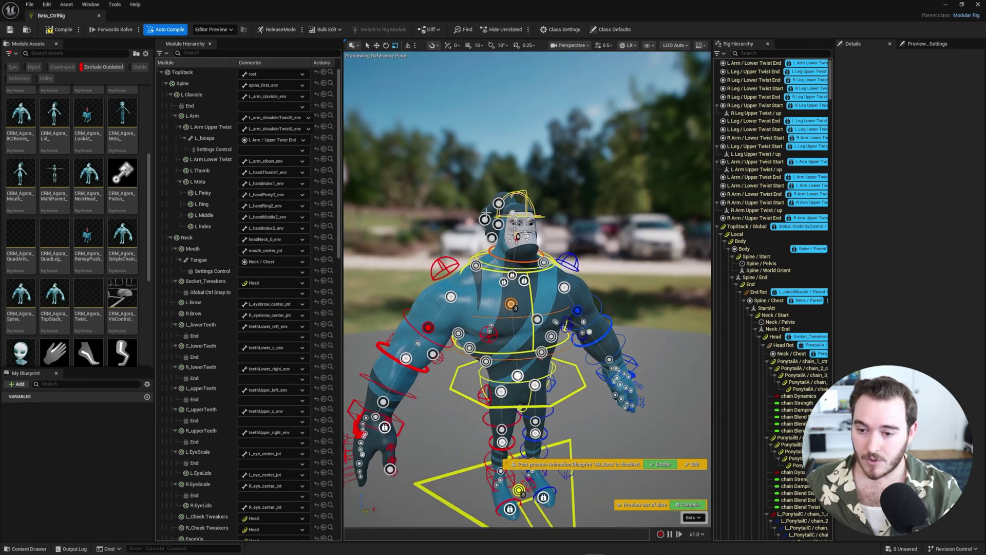
Try moving the right clavicle control, undo the move and select the head control.
{"action": "left_click", "coordinate": [445, 268]}
{"action": "key", "text": "w"}
{"action": "middle_click_drag", "start_coordinate": [441, 263], "coordinate": [424, 208]}
{"action": "key", "text": "ctrl+z"}
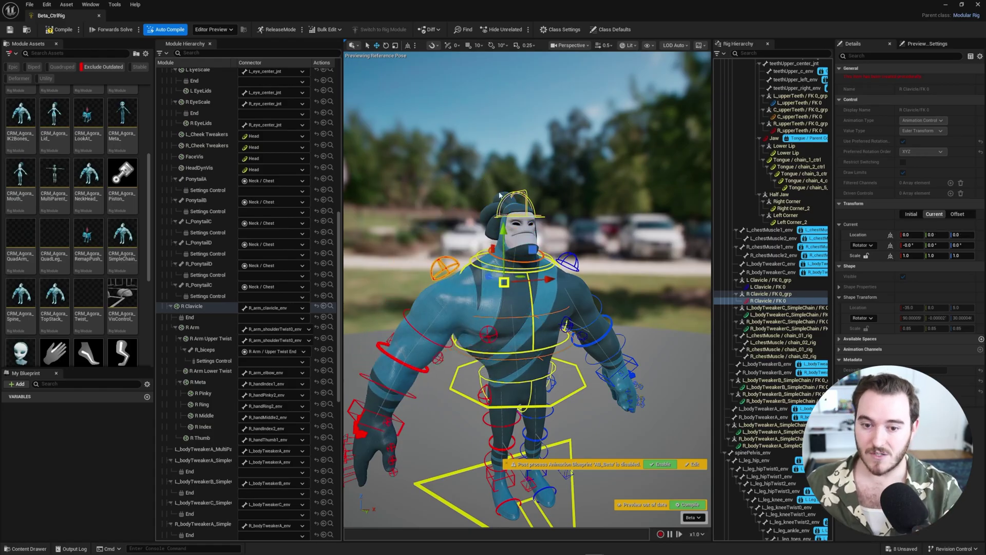
{"action": "left_click", "coordinate": [444, 259]}
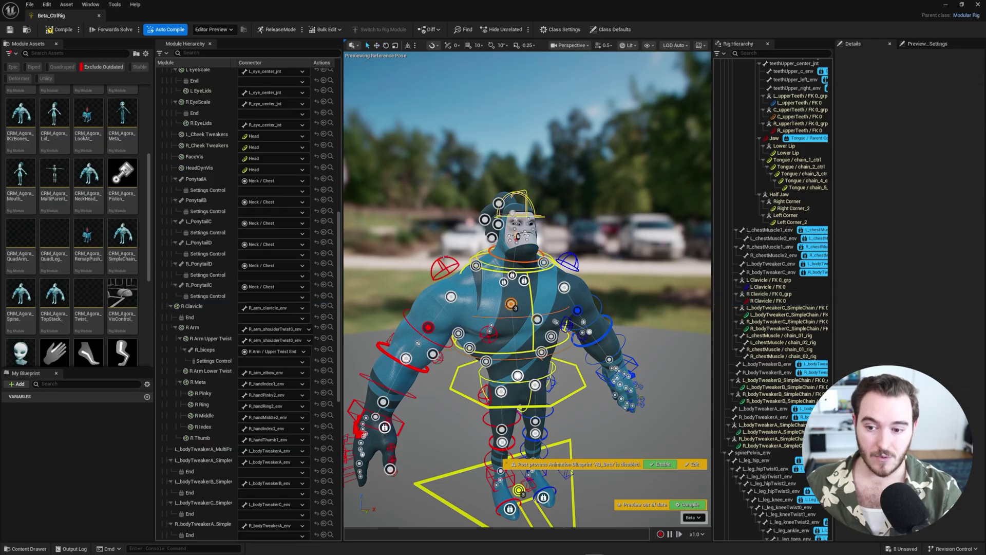
{"action": "left_click", "coordinate": [525, 191]}
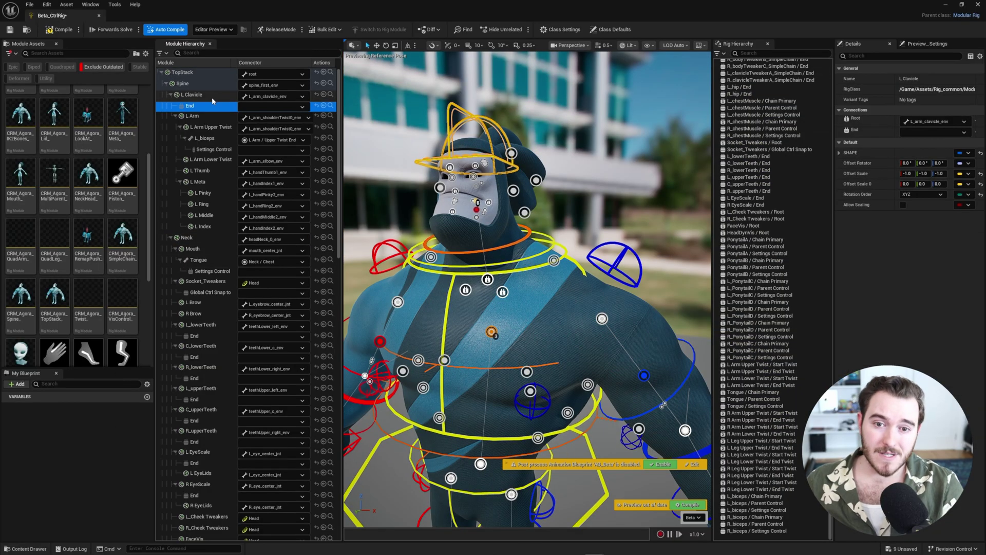
Try a uniform shape scale of 5 on the L Clavicle module's half-sphere control, then undo the scale change.
{"action": "left_click", "coordinate": [214, 100]}
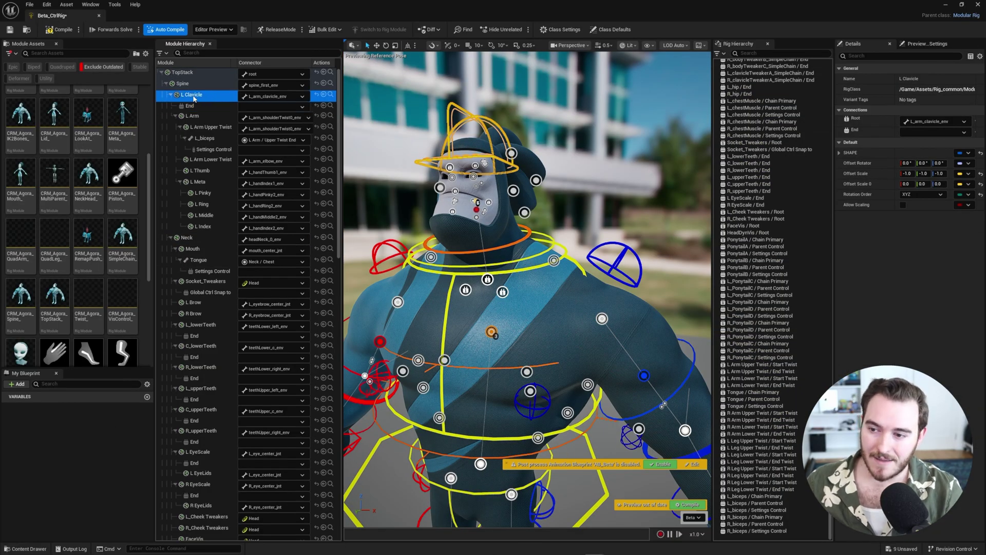
{"action": "left_click", "coordinate": [839, 153]}
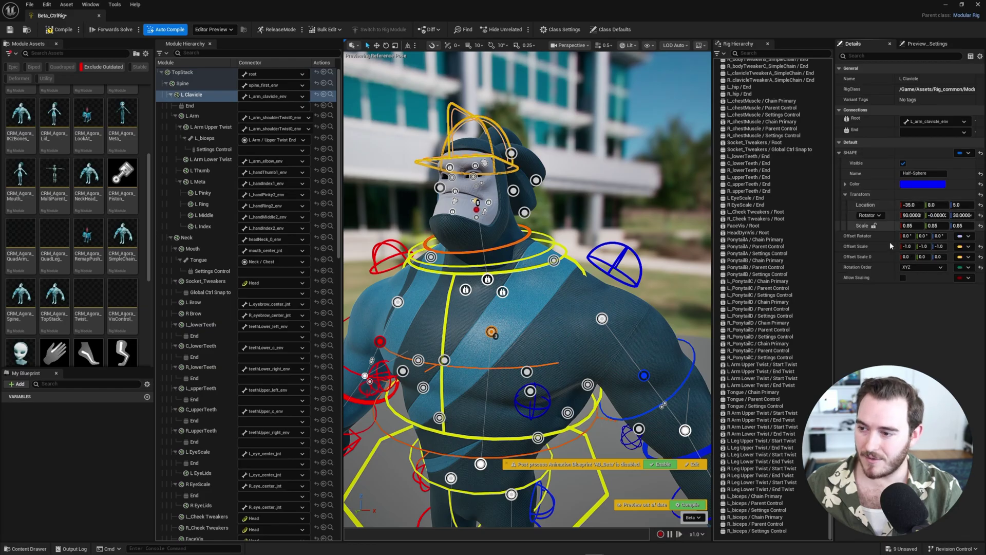
{"action": "left_click", "coordinate": [874, 226]}
{"action": "left_click", "coordinate": [909, 226]}
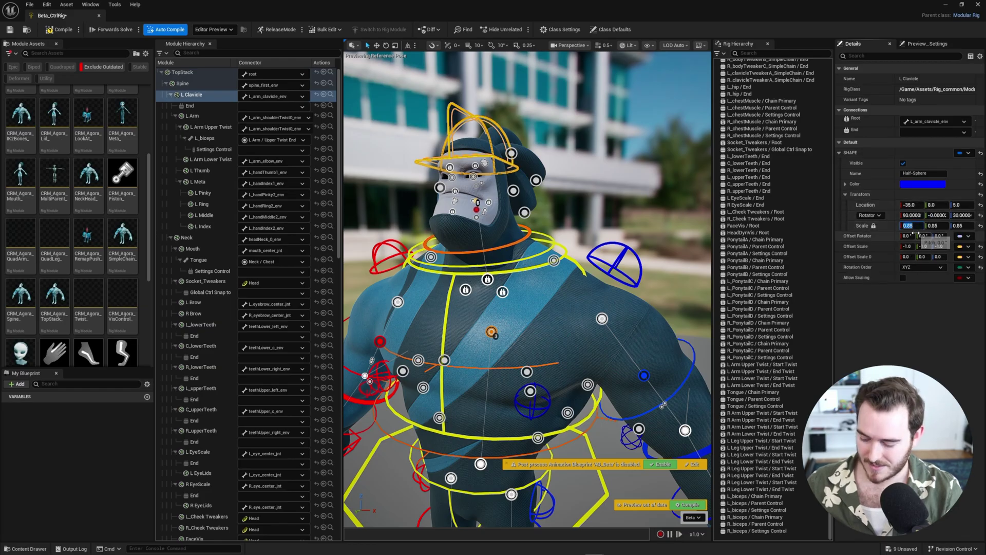
{"action": "type", "text": "5"}
{"action": "key", "text": "Return"}
{"action": "right_click_drag", "start_coordinate": [606, 288], "coordinate": [619, 280]}
{"action": "left_click", "coordinate": [929, 226]}
{"action": "key", "text": "ctrl+z"}
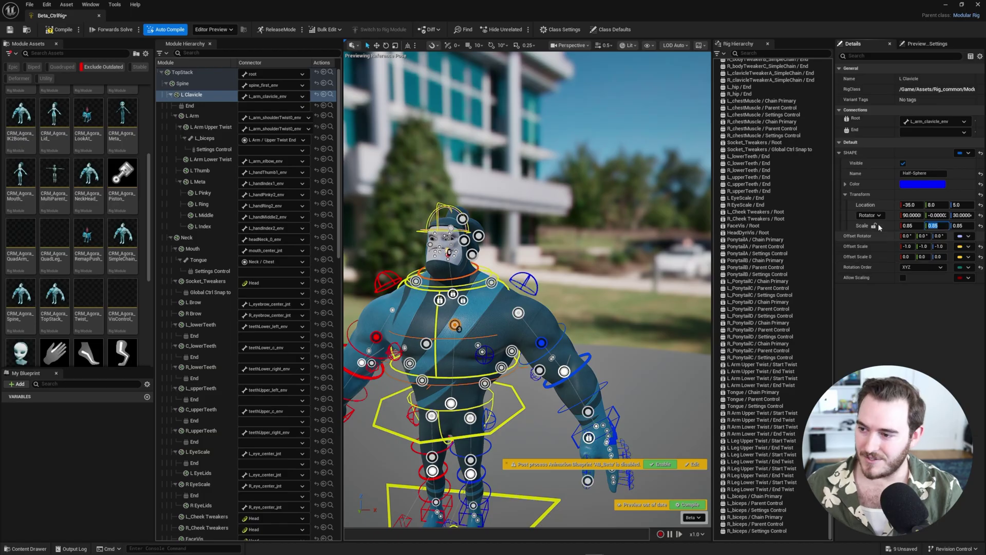
{"action": "right_click_drag", "start_coordinate": [585, 271], "coordinate": [551, 283]}
{"action": "key", "text": "s"}
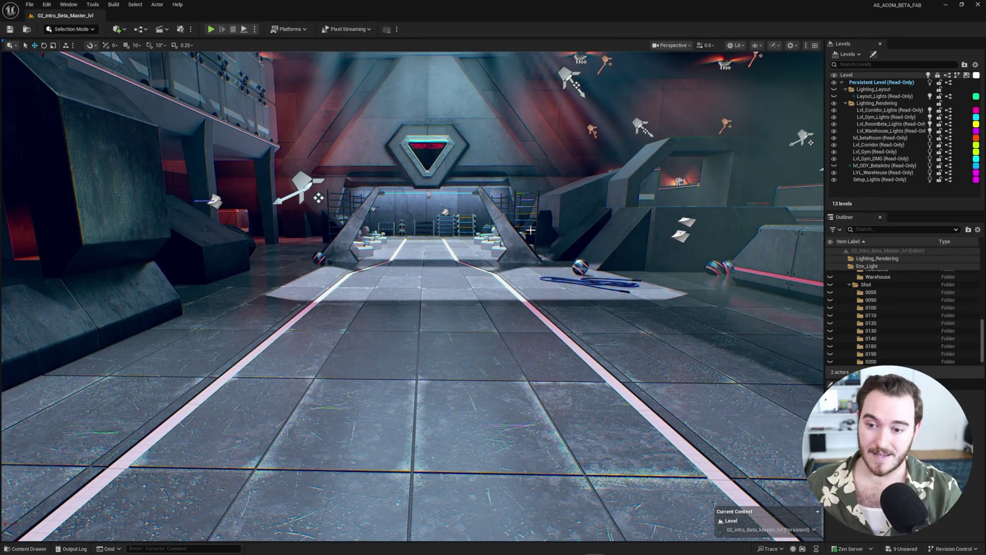
Place the Beta_CtrlRig asset from the Rigs folder on the floor of the 02_intro_Beta_Master_lvl level.
{"action": "key", "text": "ctrl+space"}
{"action": "left_click", "coordinate": [308, 406]}
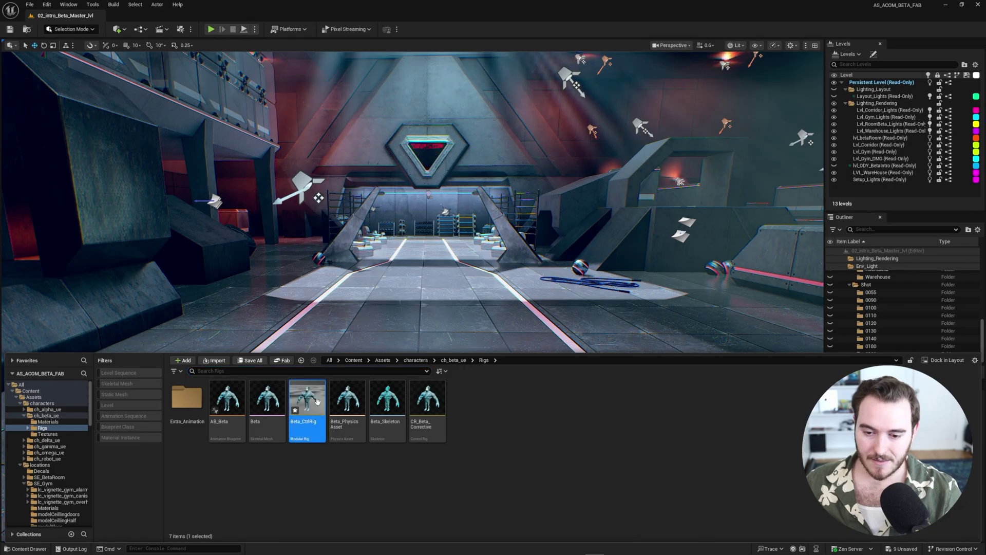
{"action": "left_click_drag", "start_coordinate": [309, 410], "coordinate": [428, 357]}
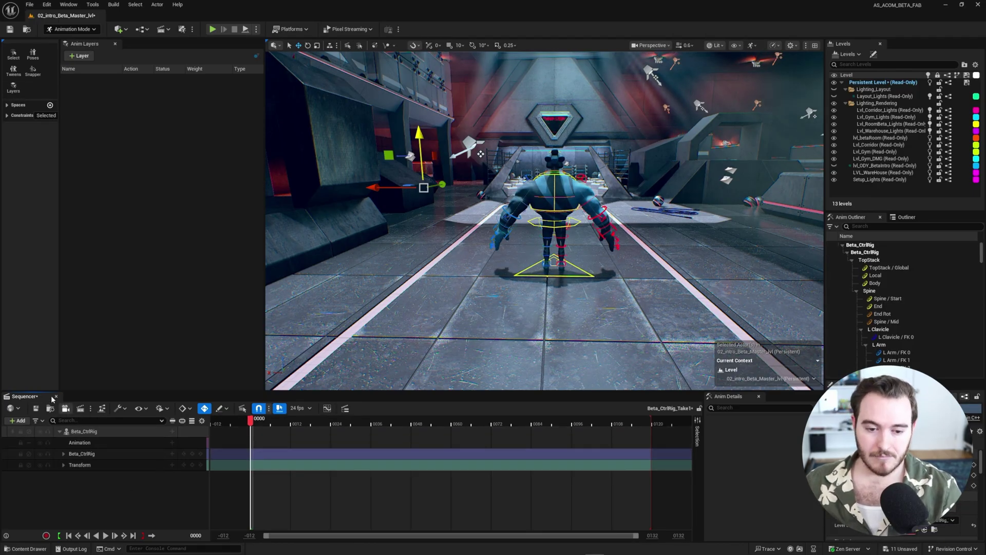
Select the Beta_CtrlRig actor in the sequence and examine the placed character from the front.
{"action": "left_click", "coordinate": [100, 432]}
{"action": "key", "text": "e"}
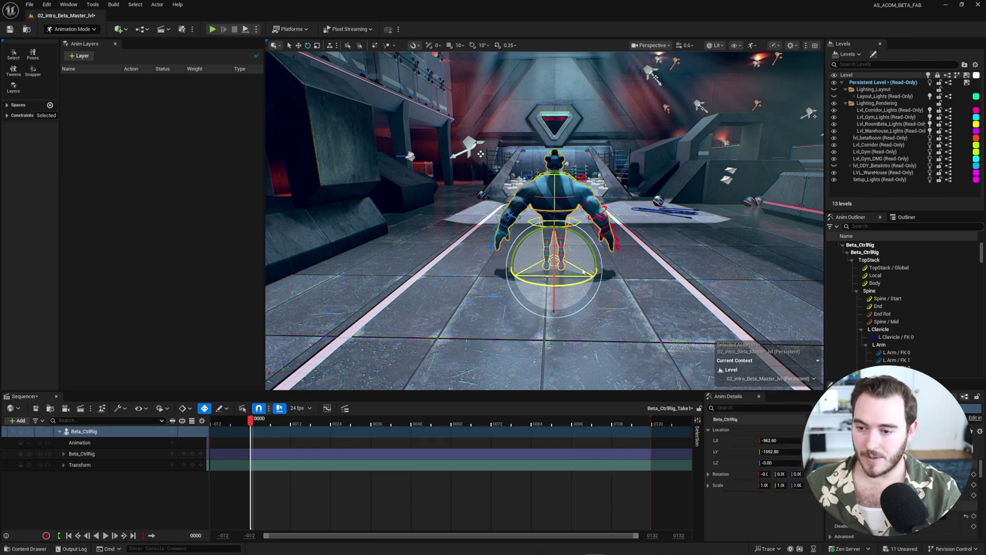
{"action": "right_click_drag", "start_coordinate": [624, 264], "coordinate": [350, 269]}
{"action": "key", "text": "q"}
{"action": "right_click_drag", "start_coordinate": [655, 247], "coordinate": [591, 253]}
{"action": "left_click_drag", "start_coordinate": [514, 264], "coordinate": [660, 255], "text": "alt"}
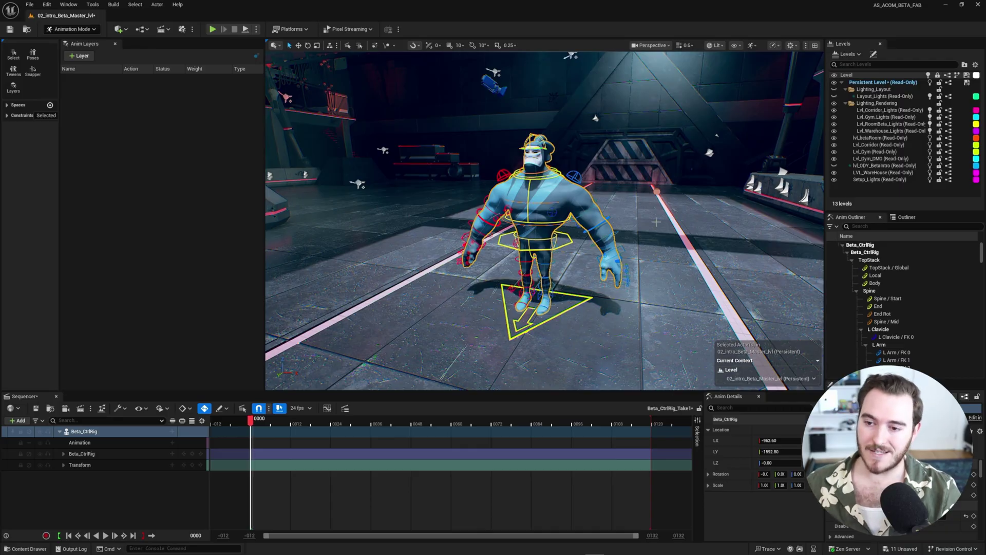
{"action": "mouse_move", "coordinate": [552, 283]}
{"action": "right_mouse_down"}
{"action": "mouse_move", "coordinate": [545, 270]}
{"action": "mouse_move", "coordinate": [552, 283]}
{"action": "right_mouse_up"}
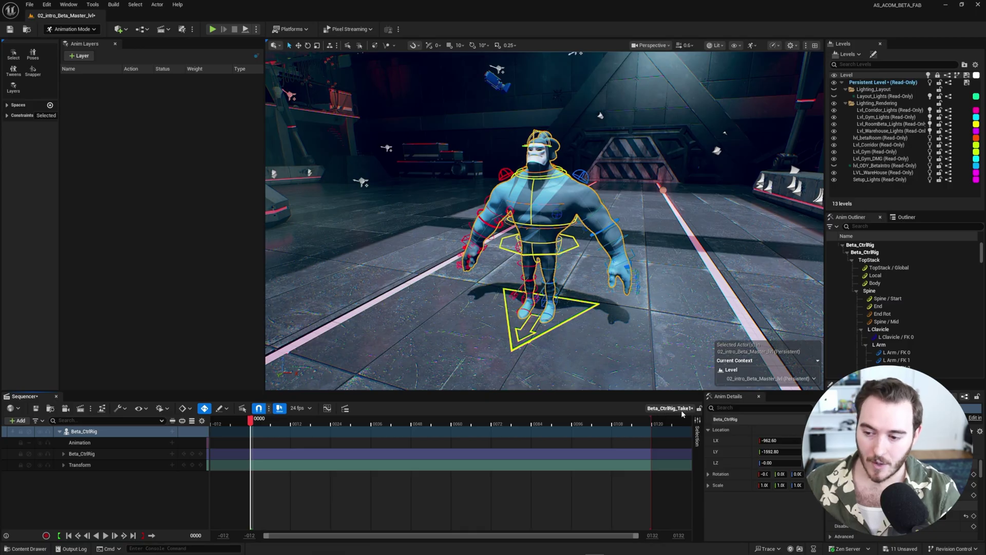
Select the TopStack / Global control of Beta_CtrlRig and frame the character's front more closely.
{"action": "key", "text": "ctrl+space"}
{"action": "key", "text": "ctrl+space"}
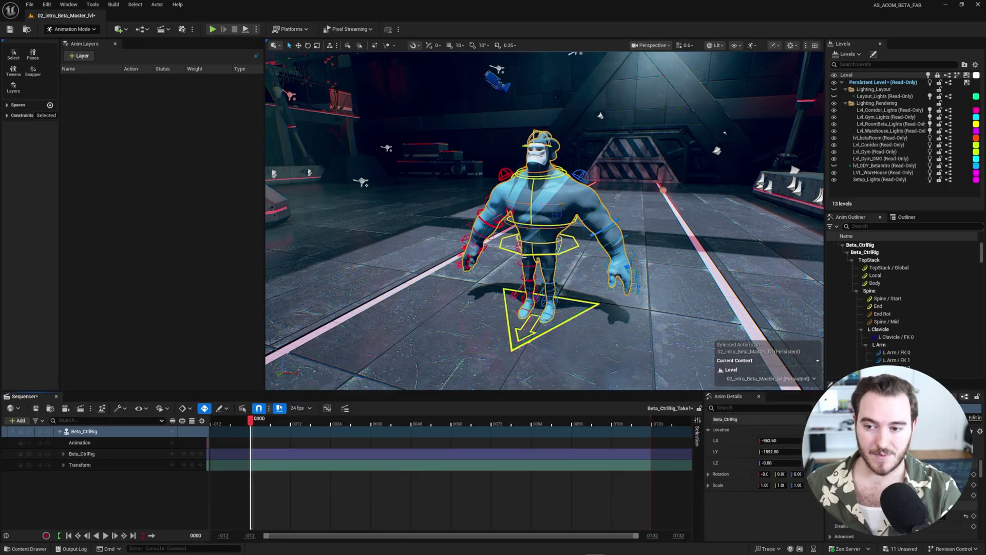
{"action": "left_click", "coordinate": [118, 433]}
{"action": "right_click_drag", "start_coordinate": [528, 249], "coordinate": [559, 240], "text": "alt"}
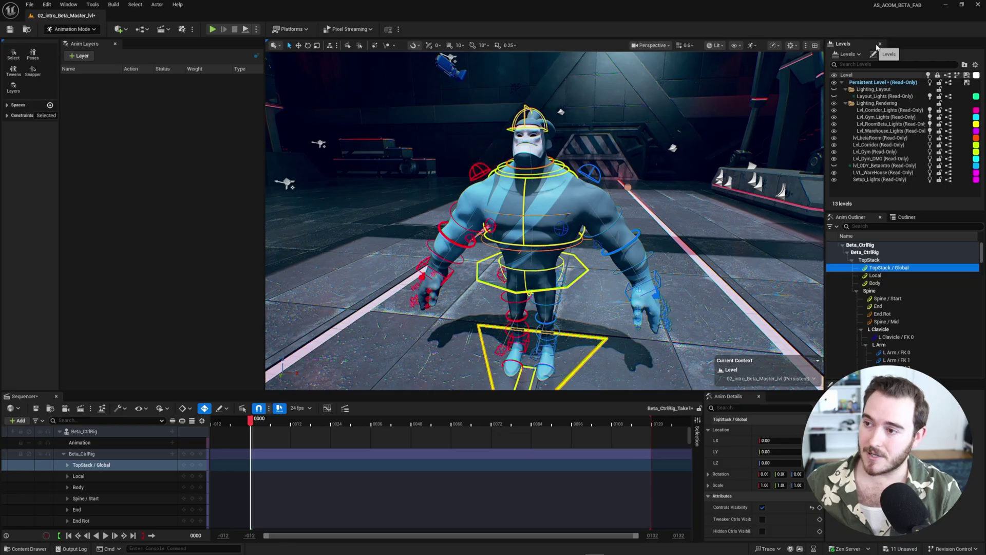
Close the Levels and Anim Layers panels, enlarge the Anim Outliner and widen the animation tools panel.
{"action": "left_click", "coordinate": [880, 44]}
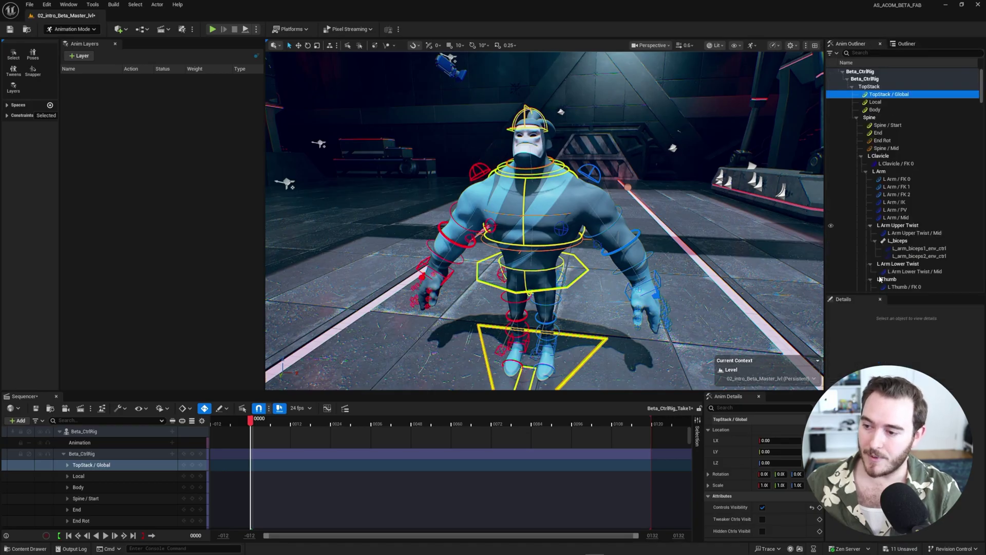
{"action": "left_click_drag", "start_coordinate": [874, 294], "coordinate": [884, 360]}
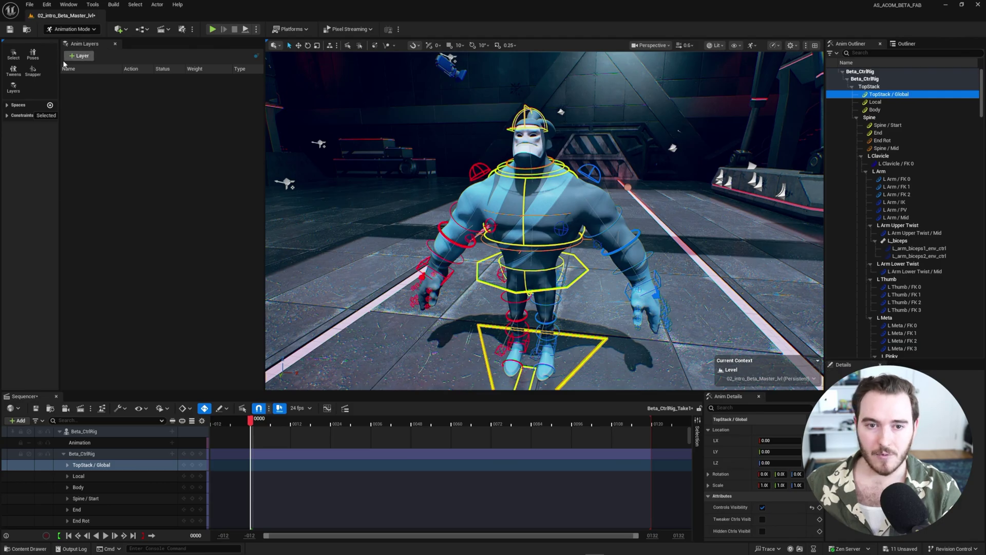
{"action": "left_click", "coordinate": [115, 44]}
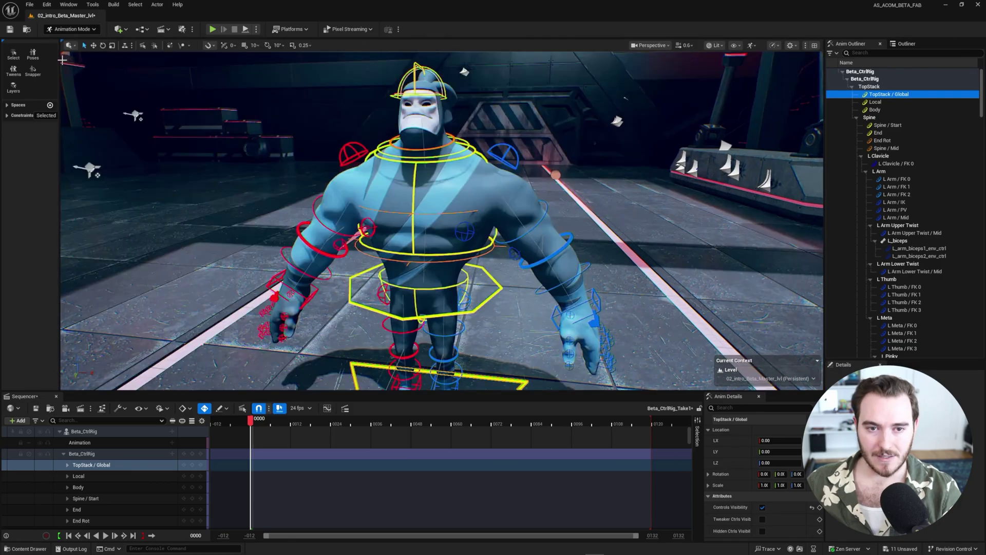
{"action": "left_click_drag", "start_coordinate": [60, 60], "coordinate": [136, 61]}
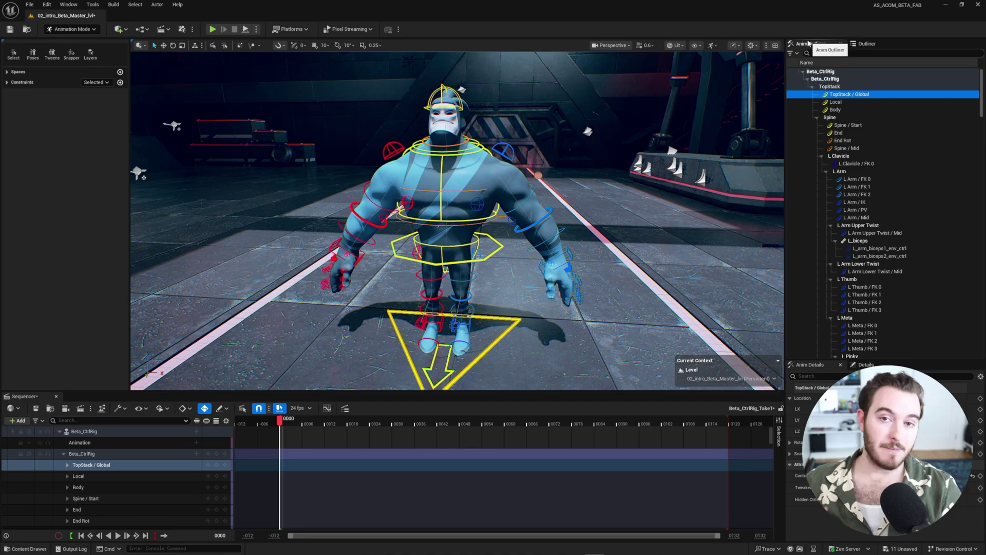
Go through the TopStack, Spine, L Clavicle and L Arm groups of the rig in the Anim Outliner.
{"action": "left_click", "coordinate": [836, 88]}
{"action": "left_click", "coordinate": [831, 118]}
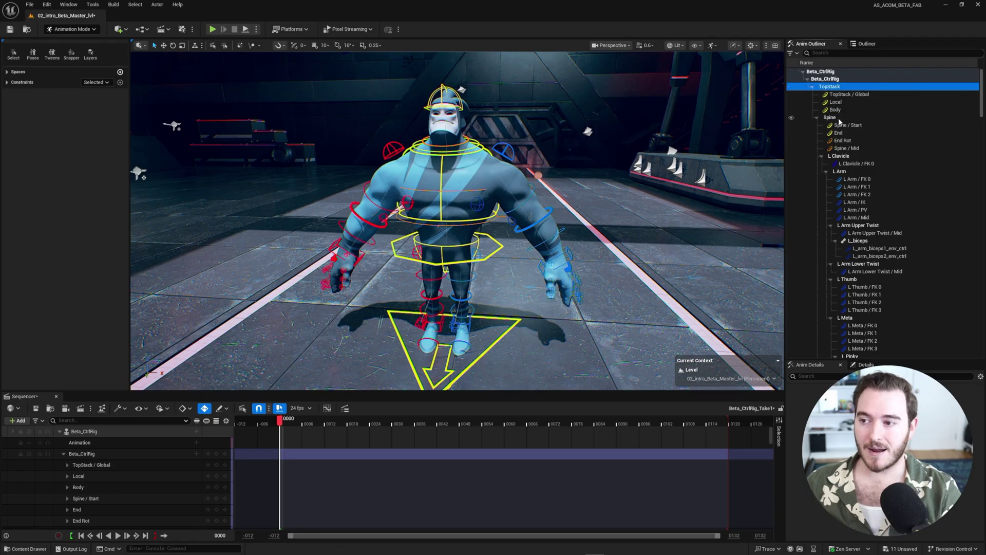
{"action": "left_click", "coordinate": [839, 157]}
{"action": "left_click", "coordinate": [840, 171]}
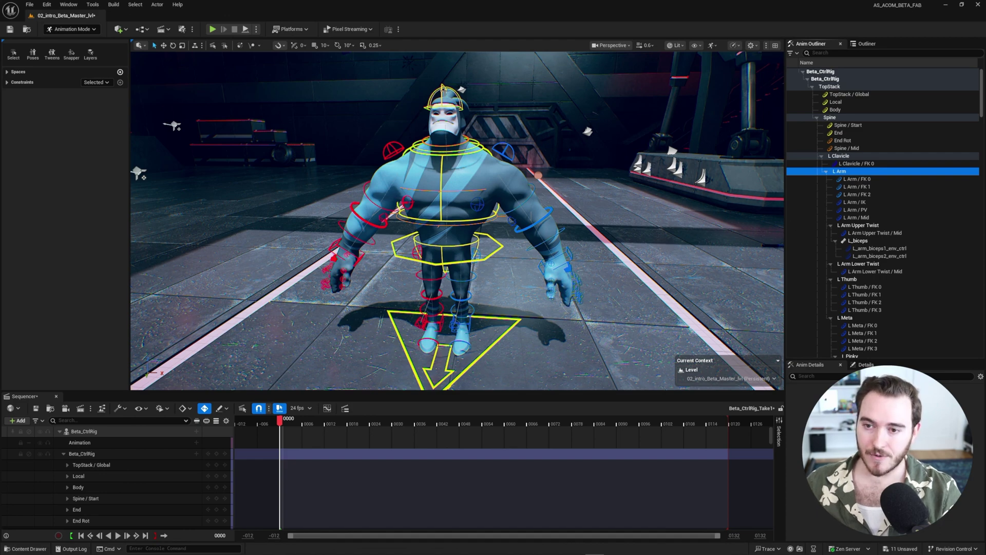
Select the character's head control and enlarge Anim Details to show all of its attributes.
{"action": "left_click", "coordinate": [442, 84]}
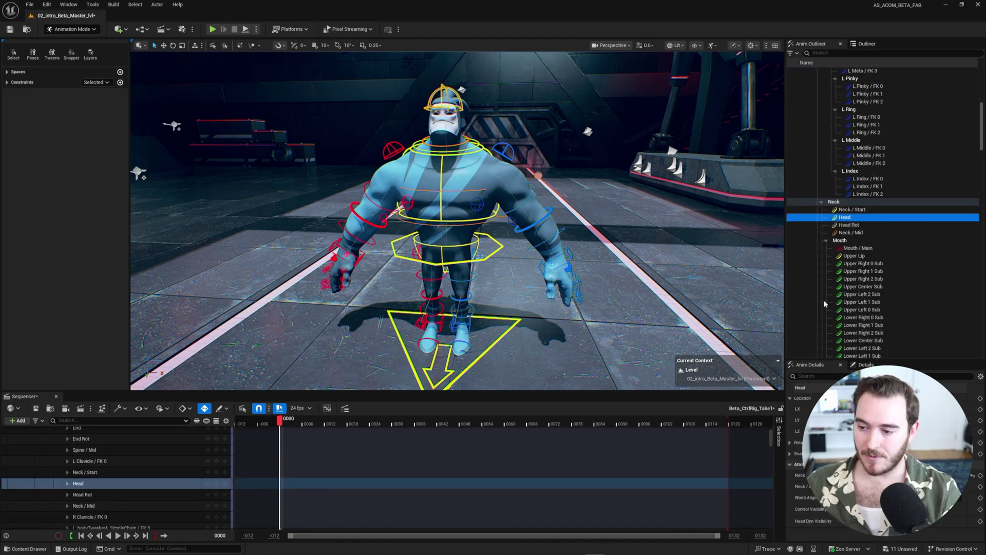
{"action": "left_click_drag", "start_coordinate": [834, 358], "coordinate": [834, 323]}
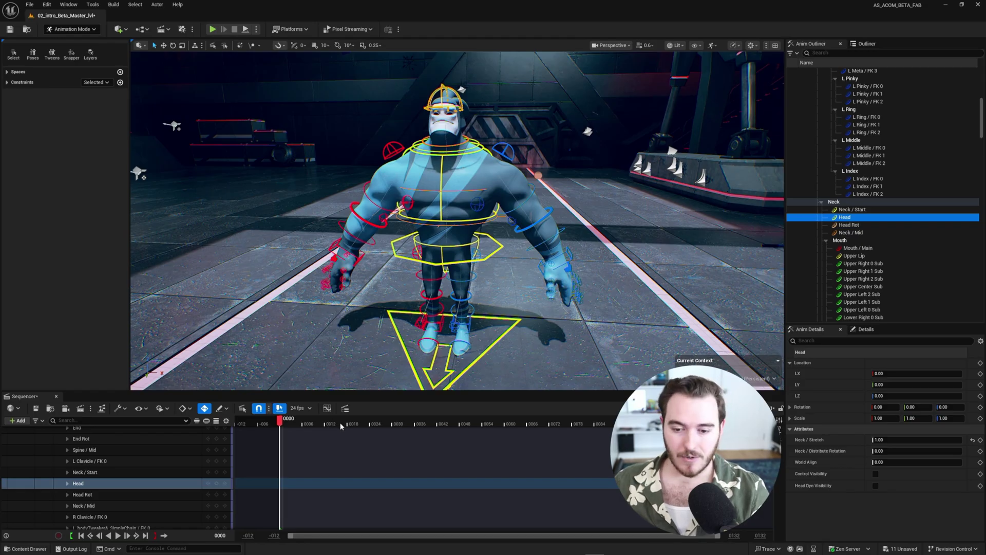
Select the Beta_CtrlRig control rig track in the Sequencer.
{"action": "left_click_drag", "start_coordinate": [342, 424], "coordinate": [115, 425]}
{"action": "scroll", "coordinate": [139, 450], "scroll_direction": "up", "scroll_amount": 3}
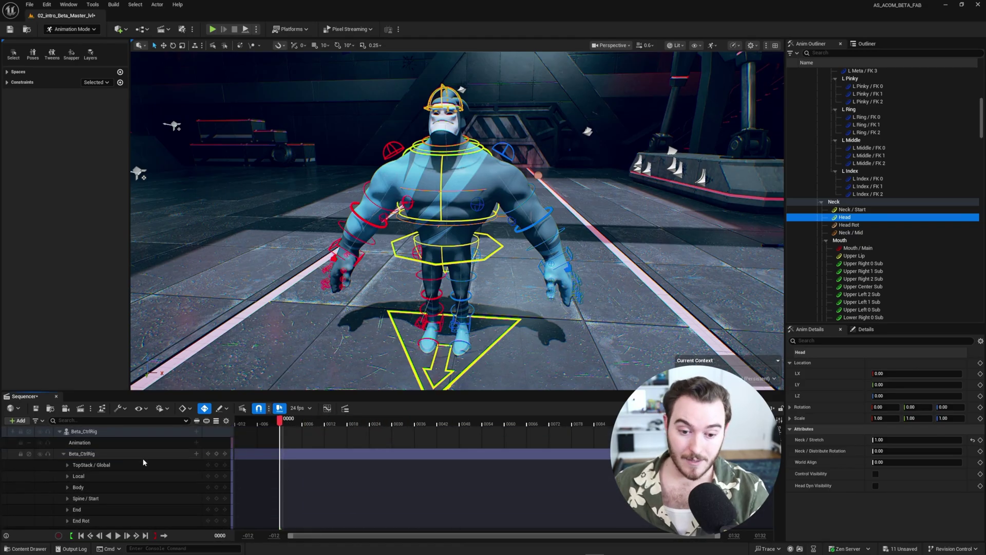
{"action": "left_click", "coordinate": [93, 455]}
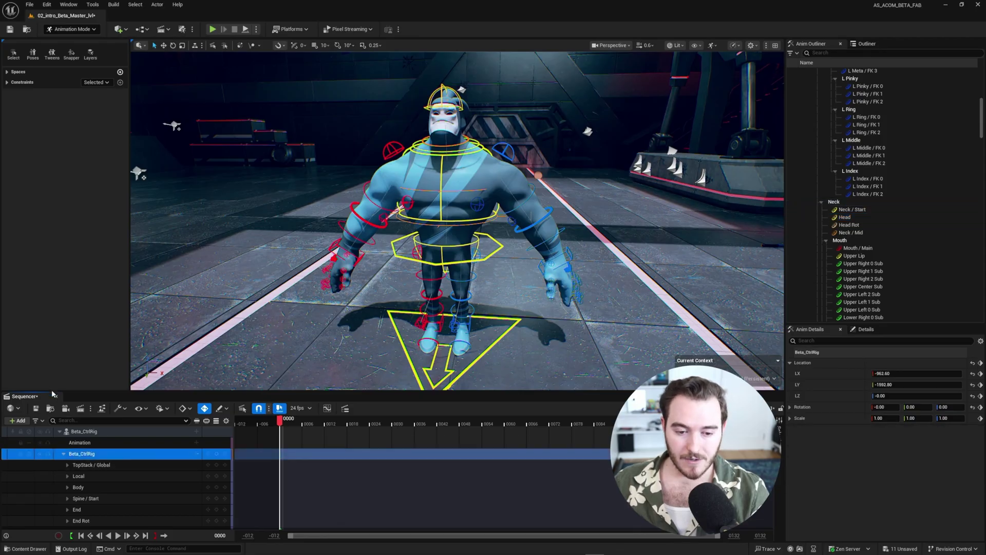
Add a key for all Beta_CtrlRig controls at frame 0 in the Sequencer and expand the track to its controls.
{"action": "left_click", "coordinate": [64, 454]}
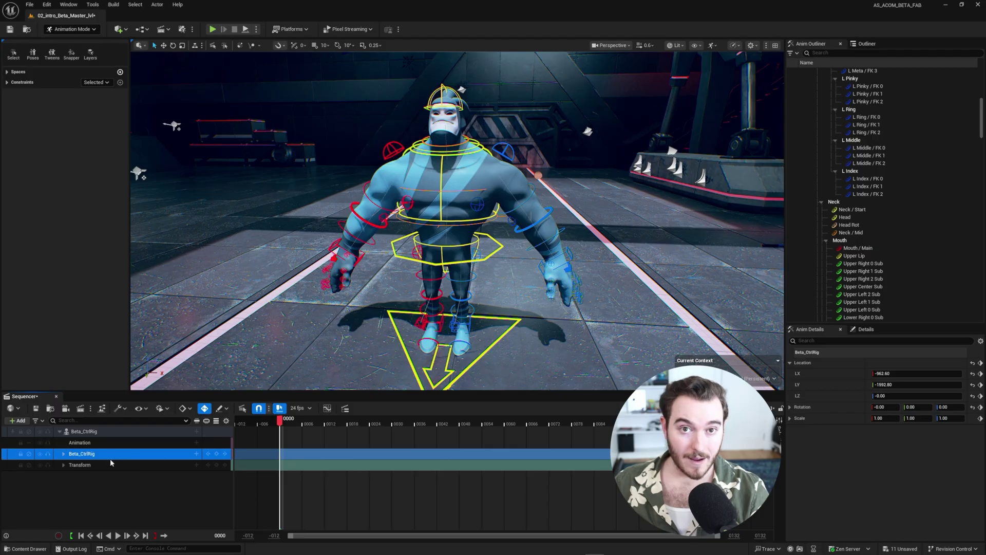
{"action": "left_click", "coordinate": [216, 455]}
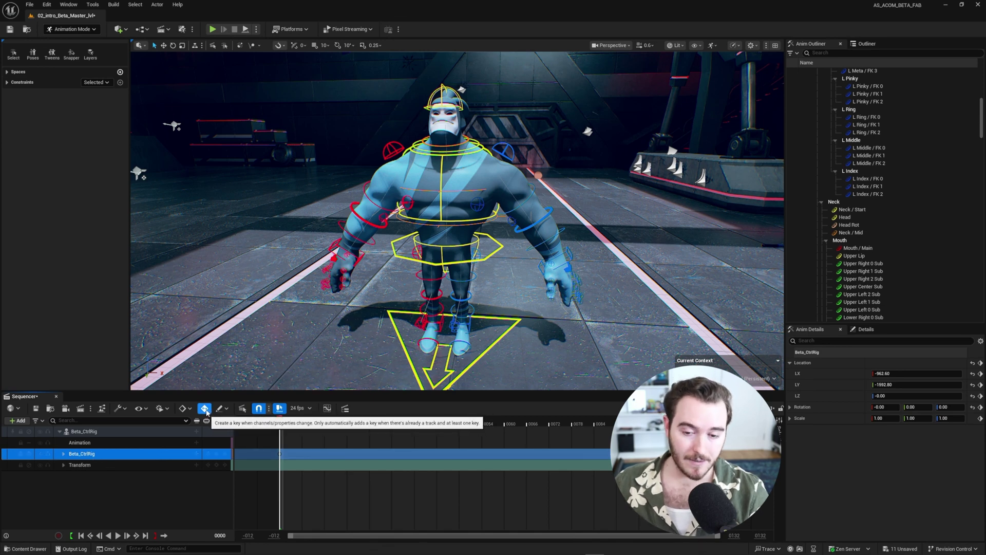
{"action": "left_click", "coordinate": [64, 454]}
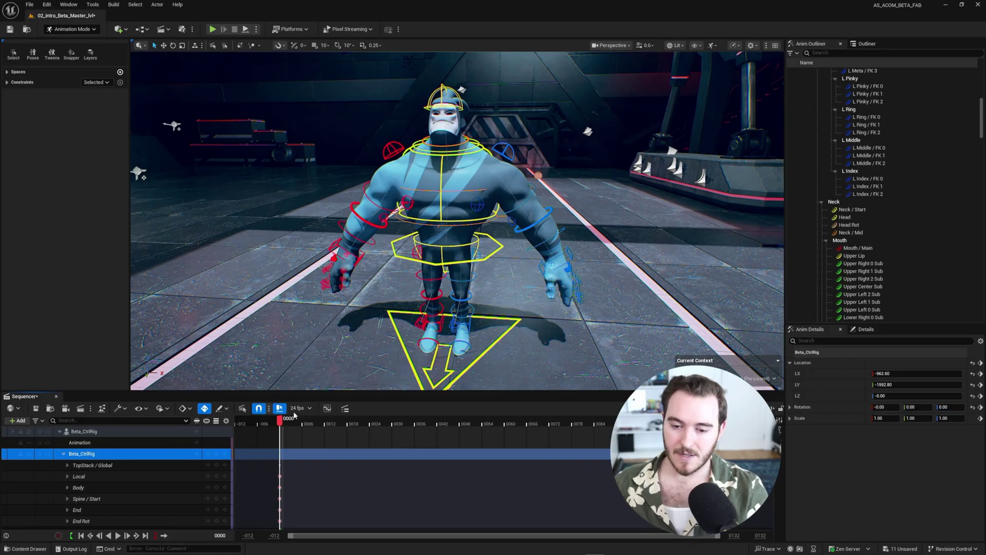
{"action": "left_click", "coordinate": [65, 454]}
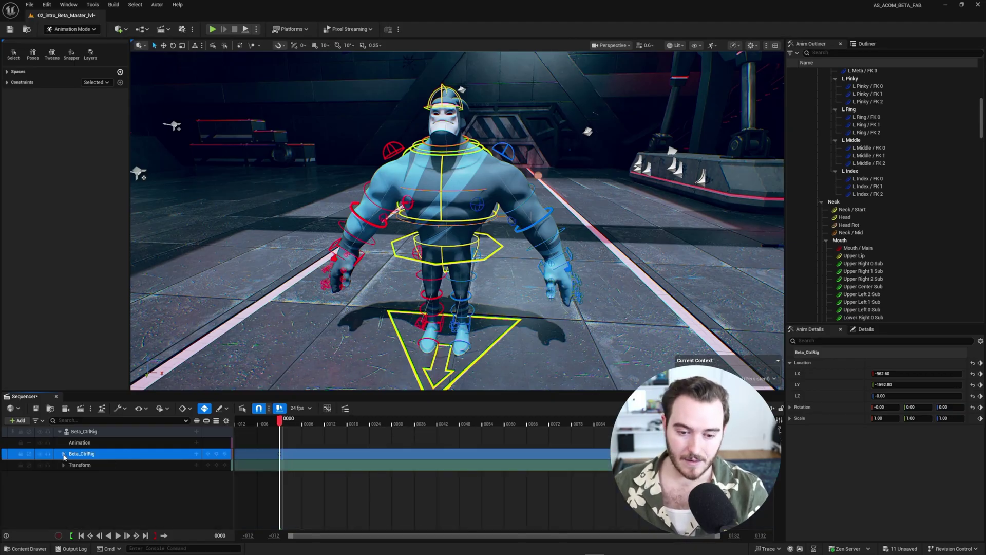
{"action": "left_click", "coordinate": [64, 454]}
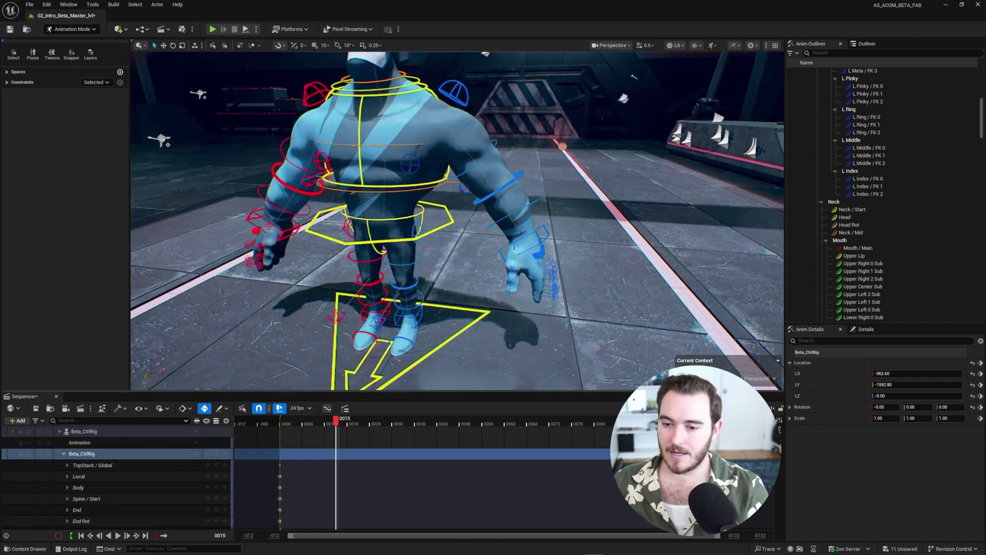
Try raising the whole character about 124 units with the TopStack / Global control at frame 15, and undo the move.
{"action": "left_click_drag", "start_coordinate": [411, 221], "coordinate": [463, 221], "text": "alt"}
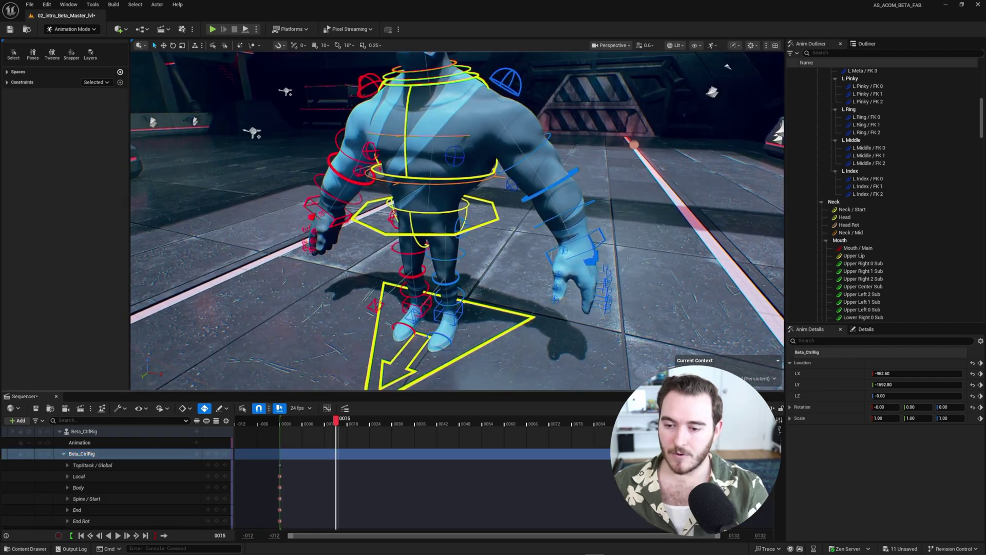
{"action": "left_click", "coordinate": [531, 318]}
{"action": "right_click_drag", "start_coordinate": [531, 318], "coordinate": [521, 288]}
{"action": "key", "text": "w"}
{"action": "left_click_drag", "start_coordinate": [455, 311], "coordinate": [564, 195]}
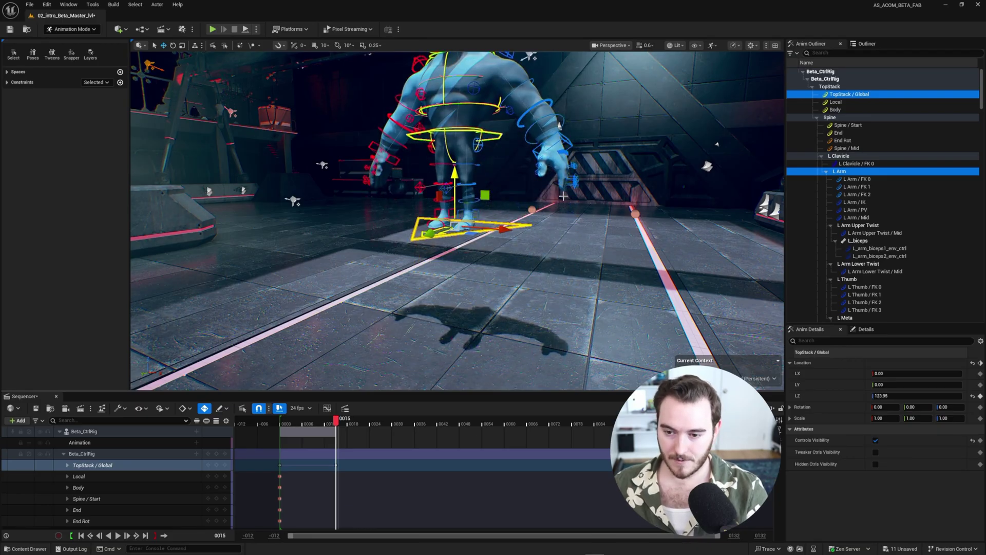
{"action": "key", "text": "ctrl+z"}
{"action": "key", "text": "q"}
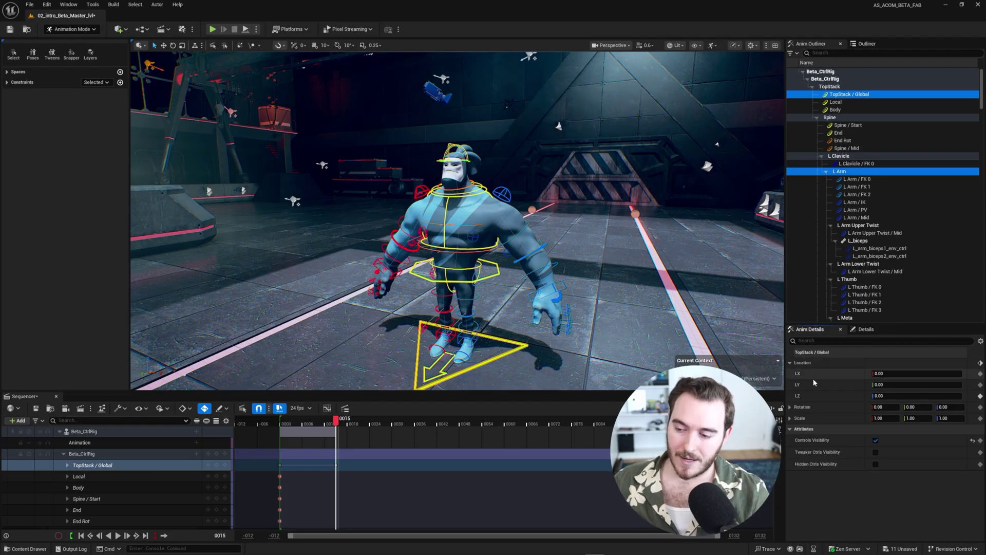
Toggle the Global control's Controls, Tweaker Ctrls and Hidden Ctrls Visibility attributes, leaving only Controls Visibility enabled.
{"action": "key", "text": "w"}
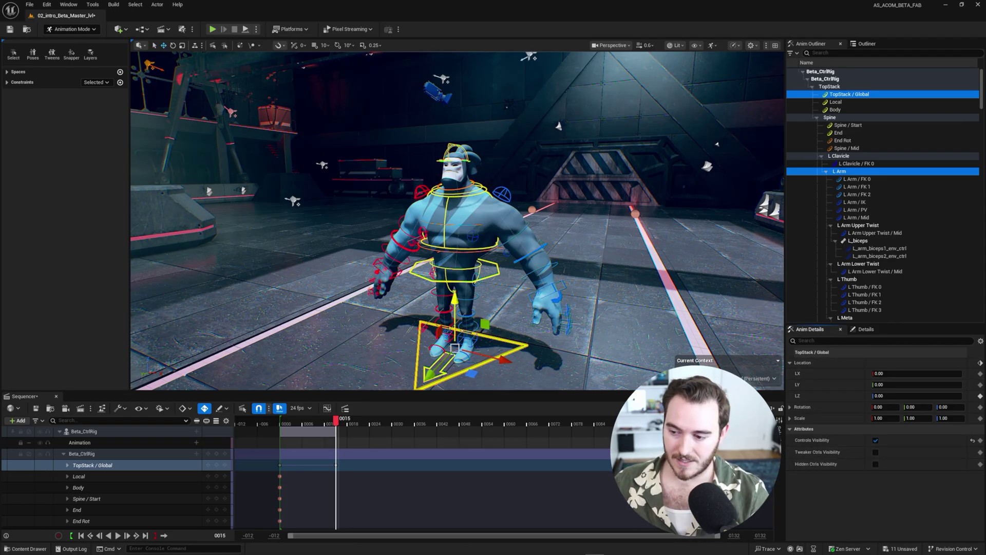
{"action": "left_click", "coordinate": [876, 441]}
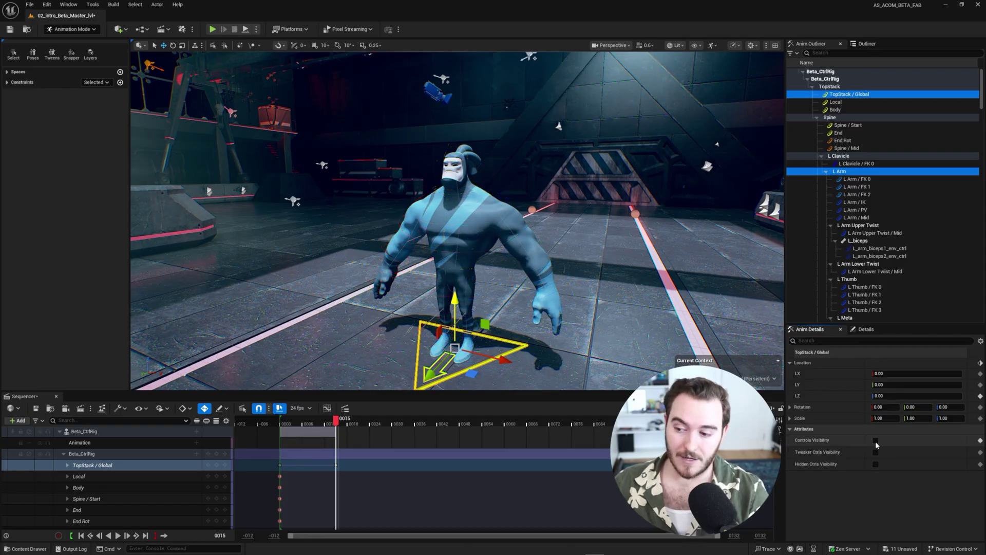
{"action": "left_click", "coordinate": [876, 440]}
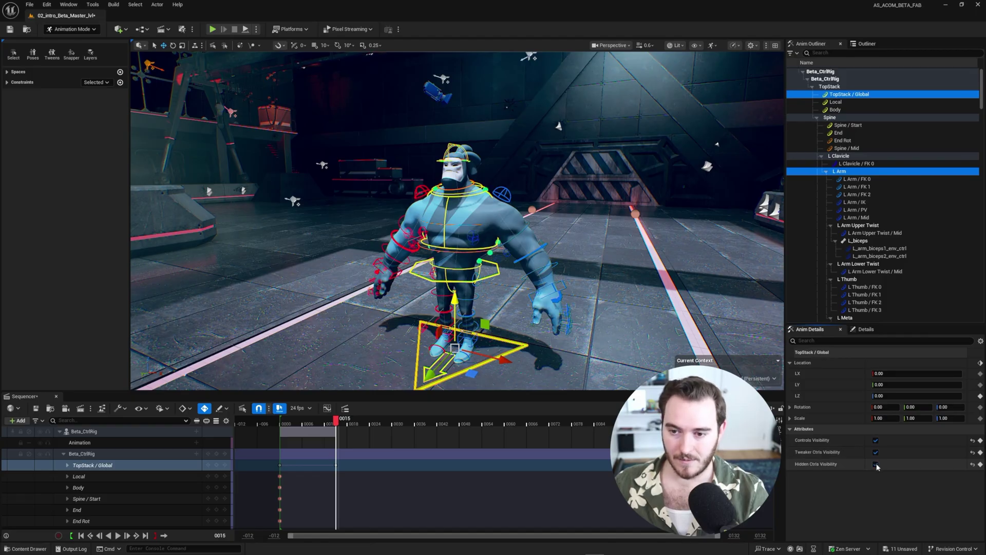
{"action": "left_click", "coordinate": [876, 464]}
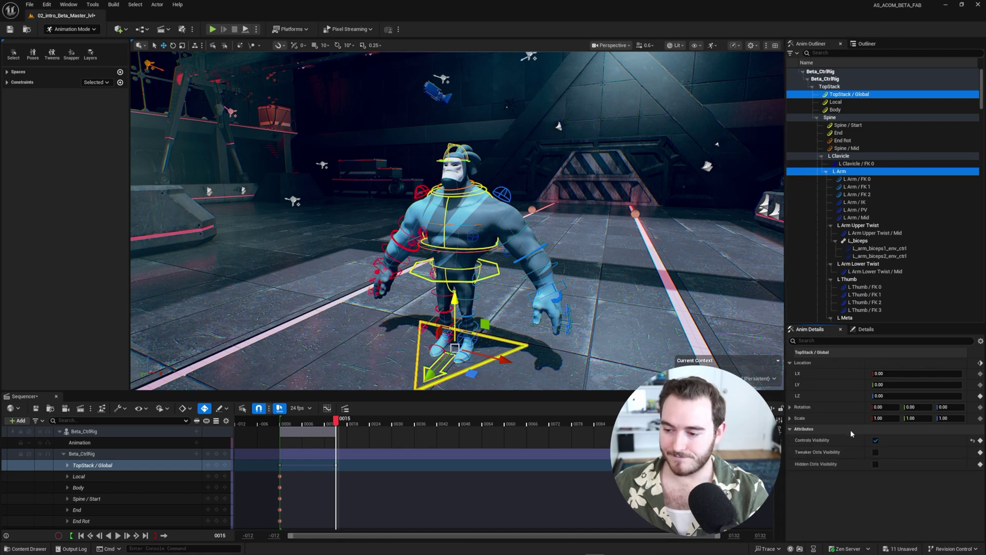
Try bending the torso by moving the spine End control away from its rest position, and undo the move.
{"action": "right_click_drag", "start_coordinate": [440, 292], "coordinate": [533, 288]}
{"action": "left_click", "coordinate": [545, 315]}
{"action": "middle_click_drag", "start_coordinate": [533, 282], "coordinate": [557, 297]}
{"action": "left_click_drag", "start_coordinate": [557, 297], "coordinate": [508, 373]}
{"action": "middle_click_drag", "start_coordinate": [507, 374], "coordinate": [523, 288]}
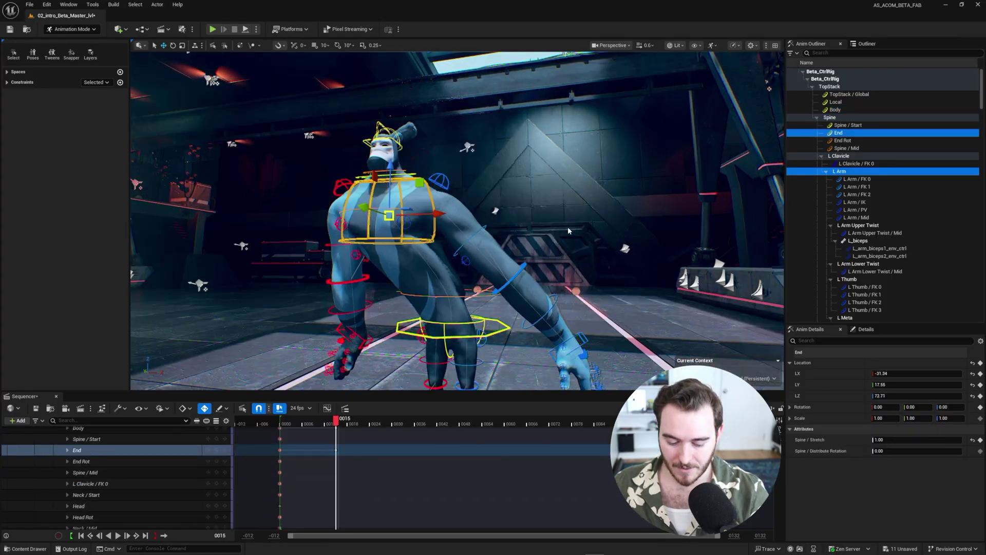
{"action": "key", "text": "ctrl+z"}
{"action": "key", "text": "ctrl+z"}
{"action": "key", "text": "q"}
{"action": "right_click_drag", "start_coordinate": [568, 231], "coordinate": [560, 257]}
{"action": "right_click_drag", "start_coordinate": [514, 308], "coordinate": [511, 313]}
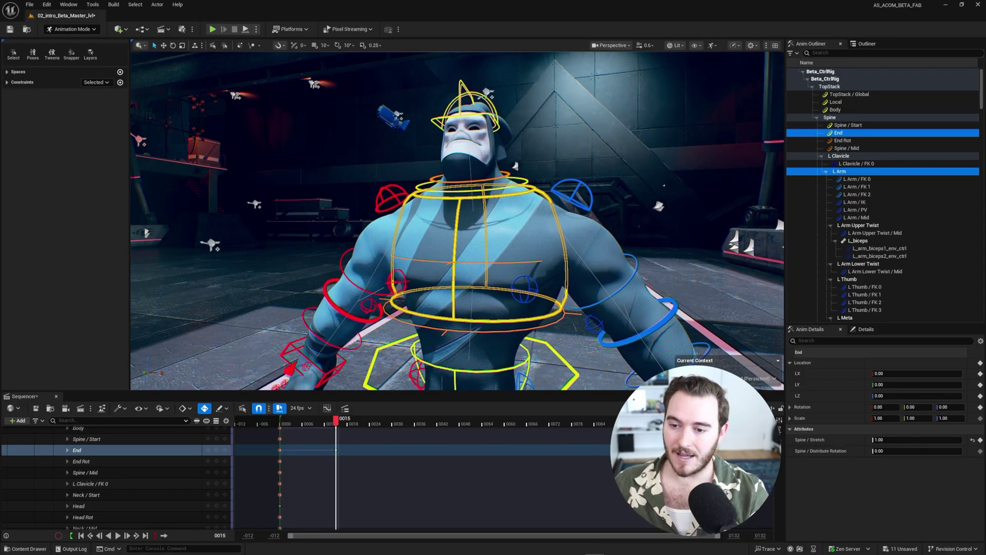
Select the spine's End Rot control, followed by the TopStack Global, Local and Body controls one by one.
{"action": "left_click", "coordinate": [437, 266]}
{"action": "left_click", "coordinate": [437, 262]}
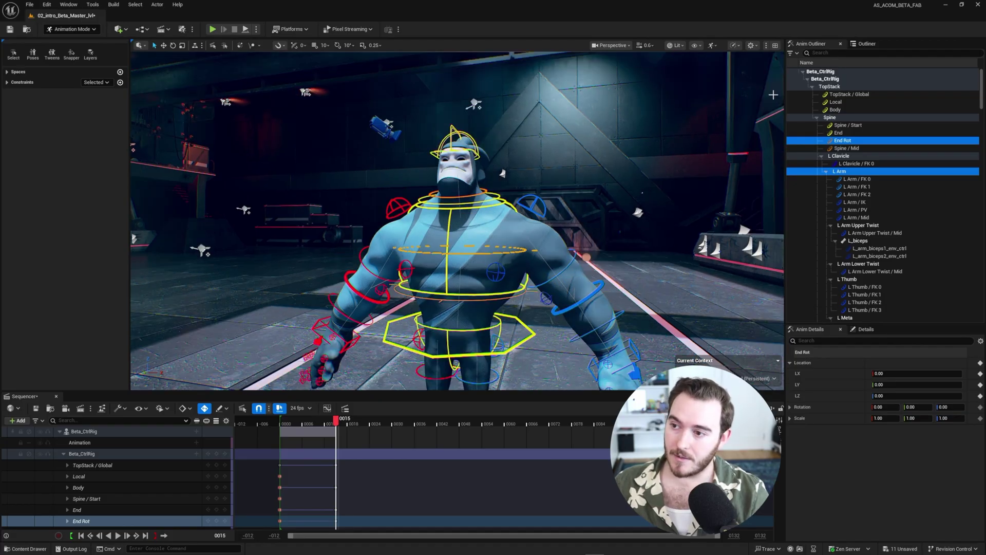
{"action": "left_click", "coordinate": [843, 95]}
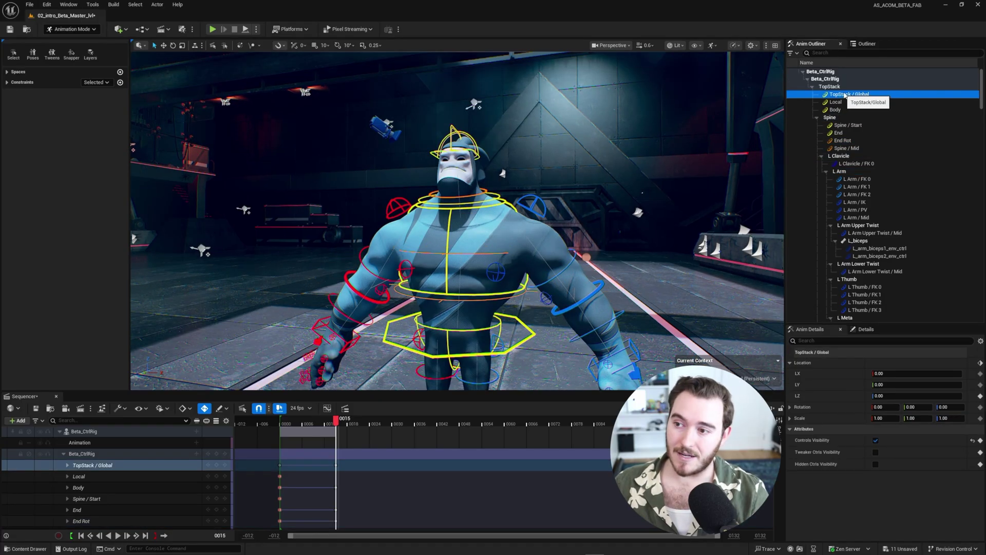
{"action": "left_click", "coordinate": [845, 103]}
{"action": "key", "text": "f"}
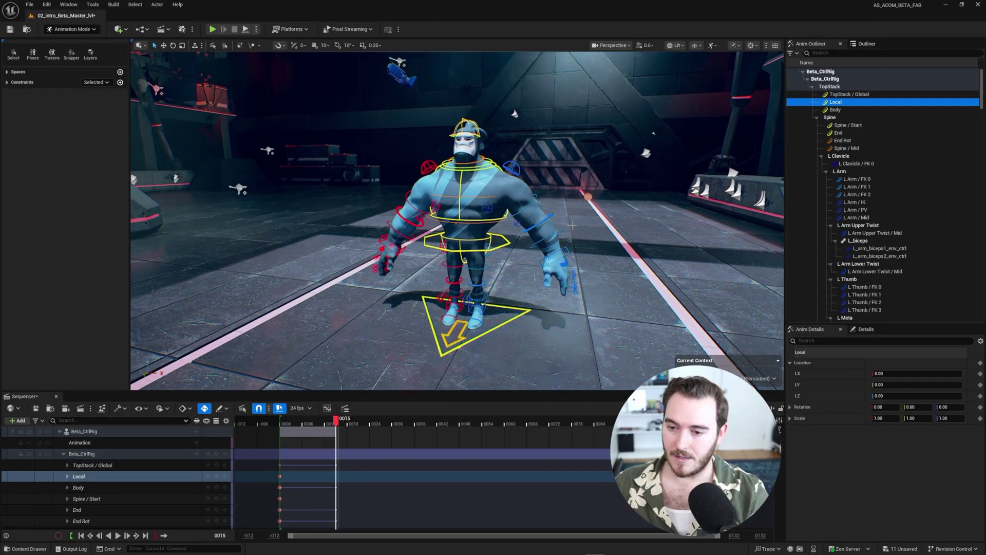
{"action": "left_click", "coordinate": [835, 110]}
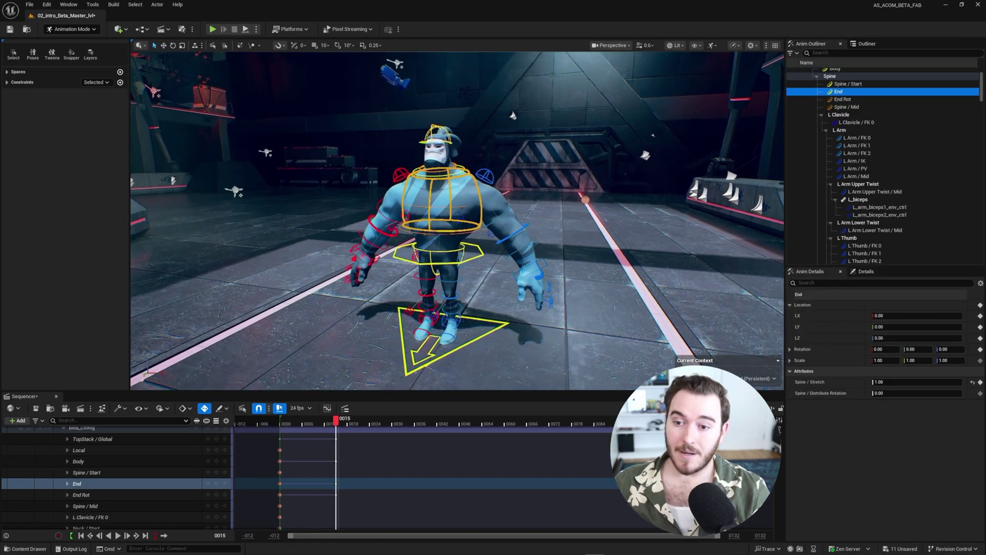
Test the spine End control with another short move and revert it.
{"action": "mouse_move", "coordinate": [588, 258]}
{"action": "left_mouse_down", "text": "alt"}
{"action": "mouse_move", "coordinate": [621, 236]}
{"action": "mouse_move", "coordinate": [588, 258]}
{"action": "left_mouse_up", "text": "alt"}
{"action": "mouse_move", "coordinate": [587, 255]}
{"action": "middle_mouse_down"}
{"action": "mouse_move", "coordinate": [611, 213]}
{"action": "mouse_move", "coordinate": [589, 201]}
{"action": "mouse_move", "coordinate": [528, 321]}
{"action": "mouse_move", "coordinate": [581, 287]}
{"action": "mouse_move", "coordinate": [531, 329]}
{"action": "mouse_move", "coordinate": [591, 258]}
{"action": "middle_mouse_up"}
{"action": "key", "text": "ctrl+z"}
{"action": "key", "text": "q"}
{"action": "right_click_drag", "start_coordinate": [591, 259], "coordinate": [568, 265]}
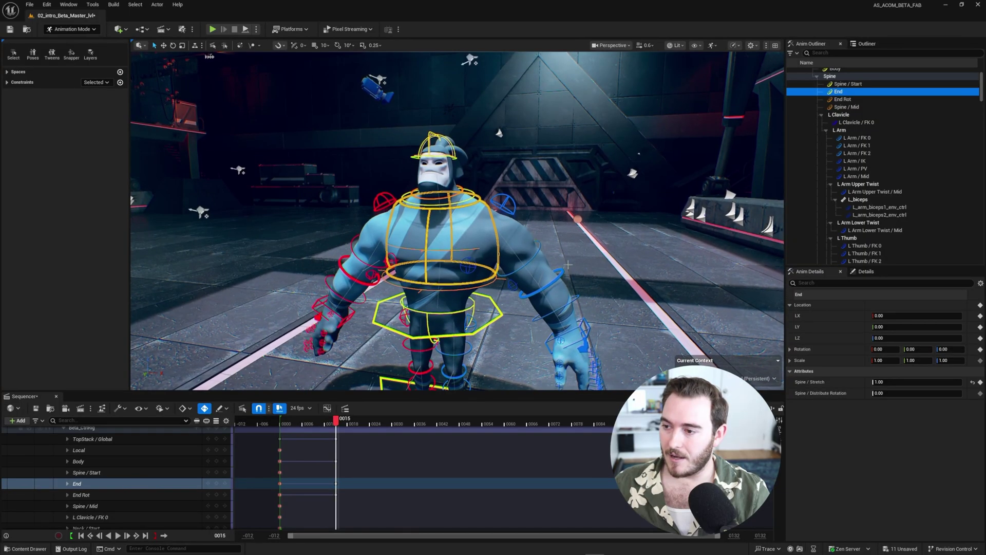
Frame the L Arm / Mid control, enlarge Anim Details and turn off its L Arm / IK Solve attribute.
{"action": "left_click", "coordinate": [857, 176]}
{"action": "key", "text": "f"}
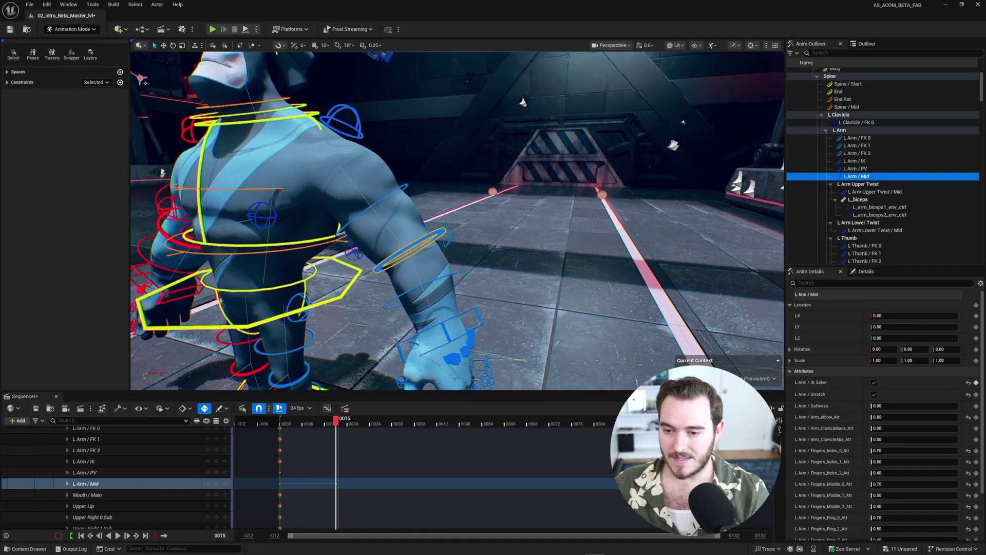
{"action": "right_click_drag", "start_coordinate": [478, 190], "coordinate": [458, 186]}
{"action": "key", "text": "Escape"}
{"action": "left_click", "coordinate": [857, 176]}
{"action": "key", "text": "f"}
{"action": "left_click_drag", "start_coordinate": [813, 267], "coordinate": [813, 260]}
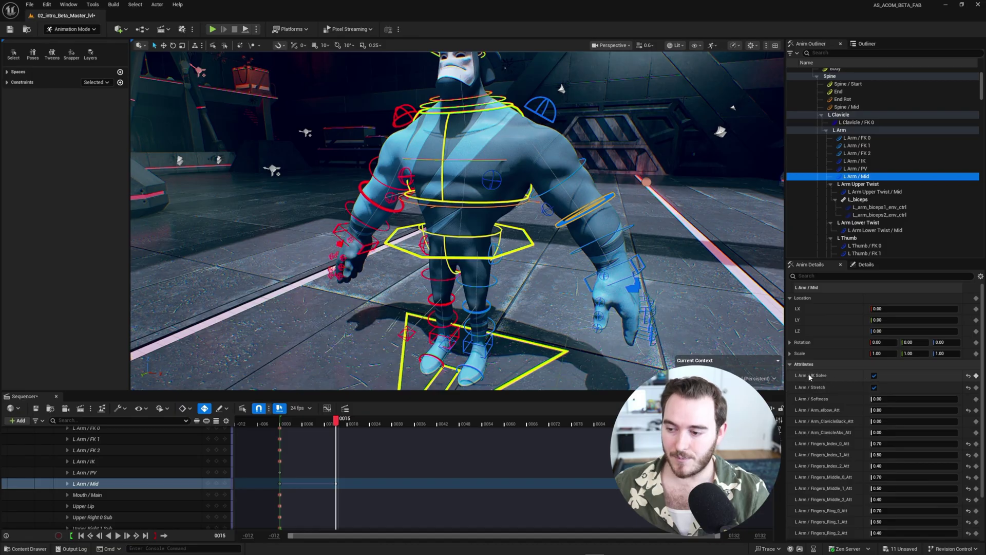
{"action": "left_click", "coordinate": [874, 376]}
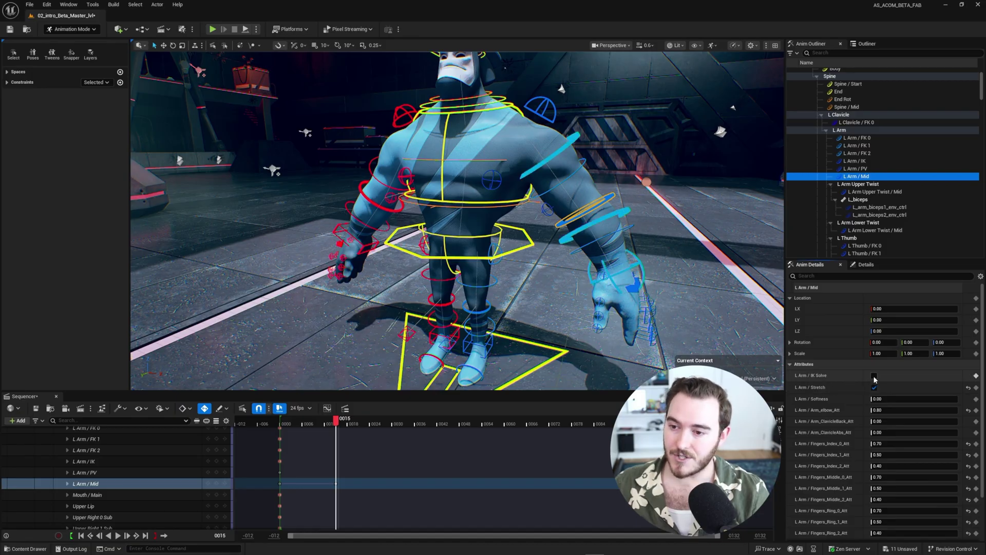
Try moving the chest control with the left arm in FK, and undo the move.
{"action": "left_click", "coordinate": [481, 203]}
{"action": "scroll", "coordinate": [489, 213], "scroll_direction": "down", "scroll_amount": 4}
{"action": "key", "text": "w"}
{"action": "mouse_move", "coordinate": [483, 236]}
{"action": "middle_mouse_down"}
{"action": "mouse_move", "coordinate": [511, 210]}
{"action": "mouse_move", "coordinate": [475, 221]}
{"action": "mouse_move", "coordinate": [492, 229]}
{"action": "middle_mouse_up"}
{"action": "key", "text": "ctrl+z"}
{"action": "key", "text": "q"}
Select L Arm / Mid and go through its stretch, softness, elbow, clavicle and finger attributes.
{"action": "left_click", "coordinate": [858, 177]}
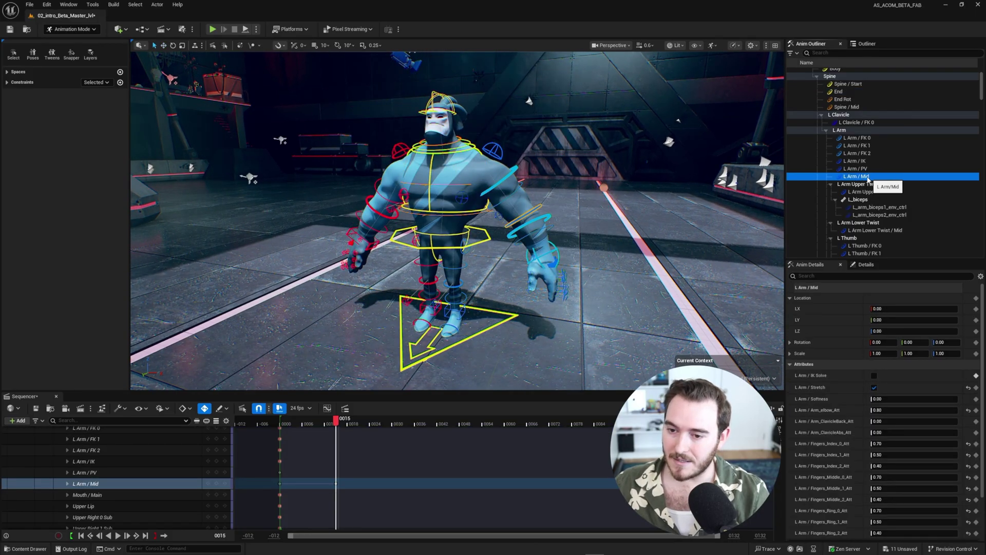
{"action": "left_click_drag", "start_coordinate": [592, 227], "coordinate": [624, 231], "text": "alt"}
{"action": "scroll", "coordinate": [840, 370], "scroll_direction": "down", "scroll_amount": 3}
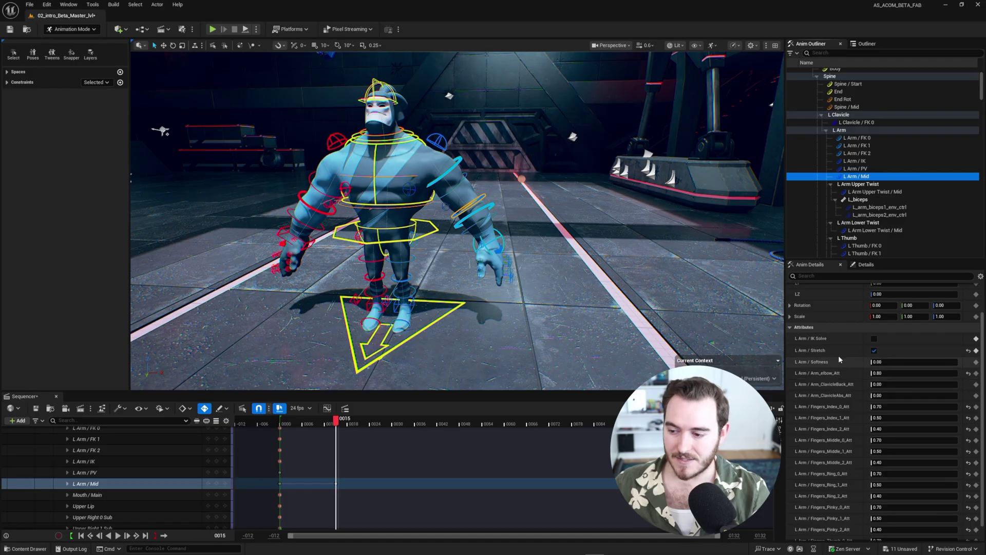
{"action": "scroll", "coordinate": [850, 382], "scroll_direction": "down", "scroll_amount": 1}
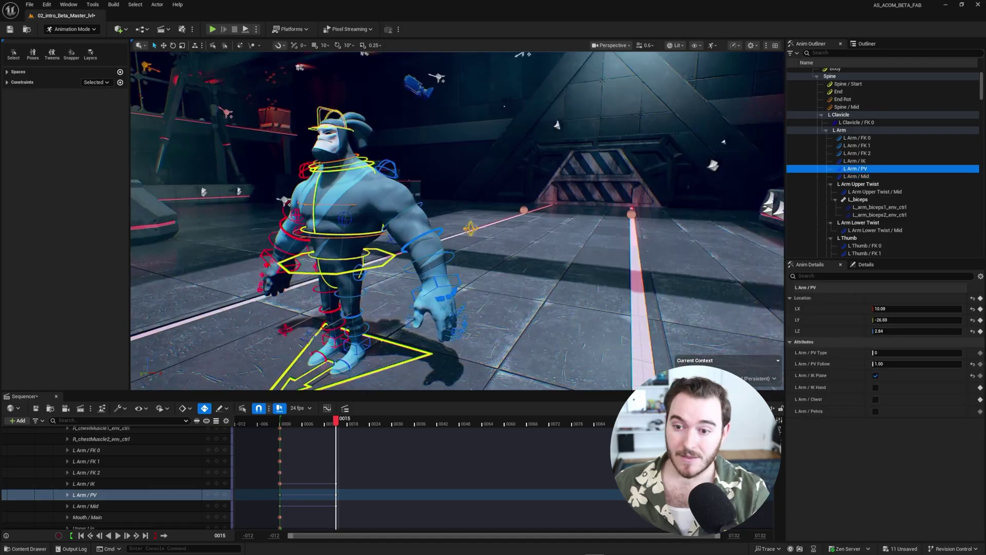
Examine the left arm's L Arm / PV pole vector and L Arm / IK controls from the character's side.
{"action": "left_click_drag", "start_coordinate": [711, 211], "coordinate": [777, 209], "text": "alt"}
{"action": "left_click", "coordinate": [863, 177]}
{"action": "left_click", "coordinate": [868, 169]}
{"action": "left_click_drag", "start_coordinate": [668, 186], "coordinate": [595, 182], "text": "alt"}
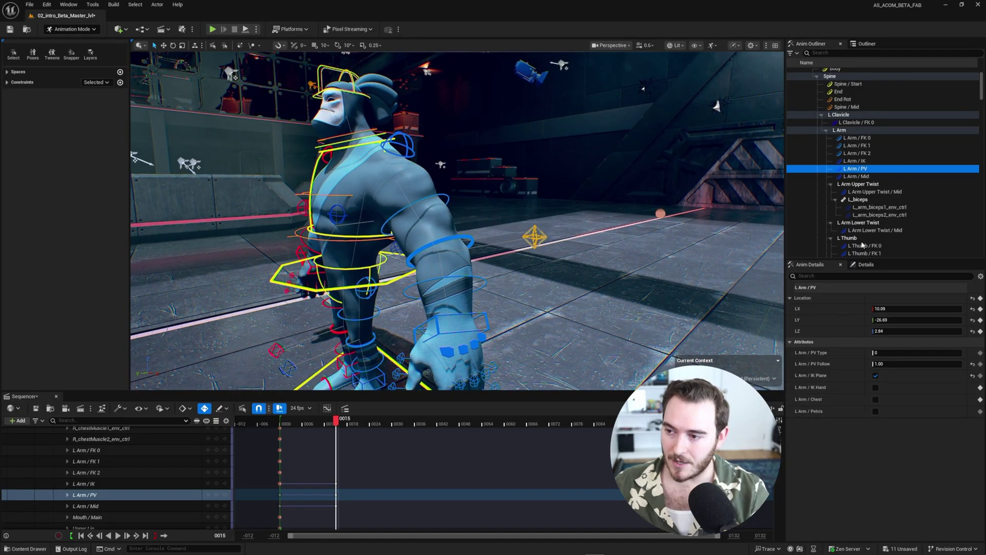
{"action": "left_click", "coordinate": [856, 161]}
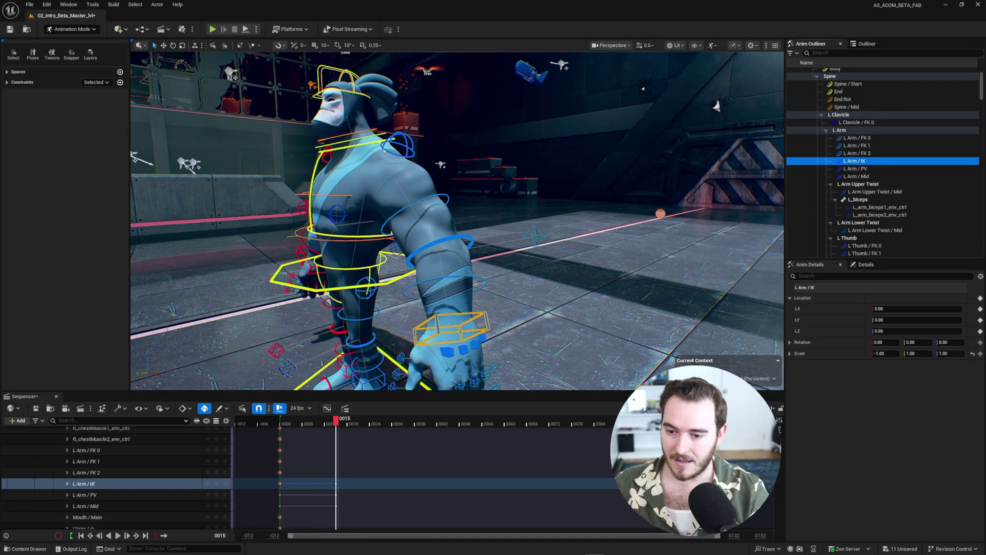
{"action": "middle_click_drag", "start_coordinate": [547, 339], "coordinate": [555, 313], "text": "alt"}
{"action": "right_click_drag", "start_coordinate": [596, 316], "coordinate": [560, 329], "text": "alt"}
{"action": "key", "text": "w"}
{"action": "middle_click_drag", "start_coordinate": [564, 330], "coordinate": [558, 313]}
Turn off L Arm / IK Solve on the L Arm / Mid control and select the L Arm / FK 0 to FK 2 controls.
{"action": "left_click", "coordinate": [857, 138]}
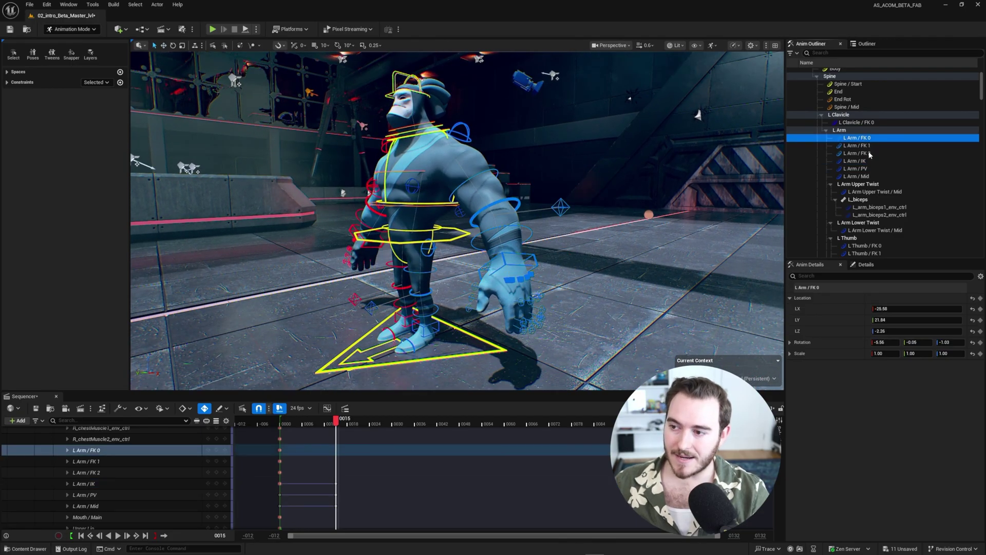
{"action": "left_click", "coordinate": [871, 154], "text": "shift"}
{"action": "left_click_drag", "start_coordinate": [663, 190], "coordinate": [756, 205], "text": "alt"}
{"action": "left_click", "coordinate": [858, 176]}
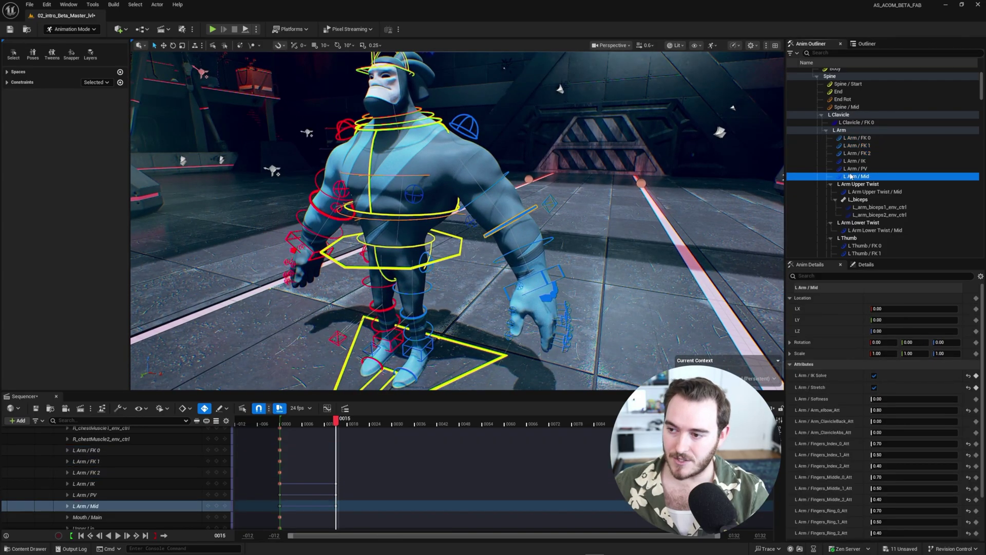
{"action": "left_click", "coordinate": [874, 375]}
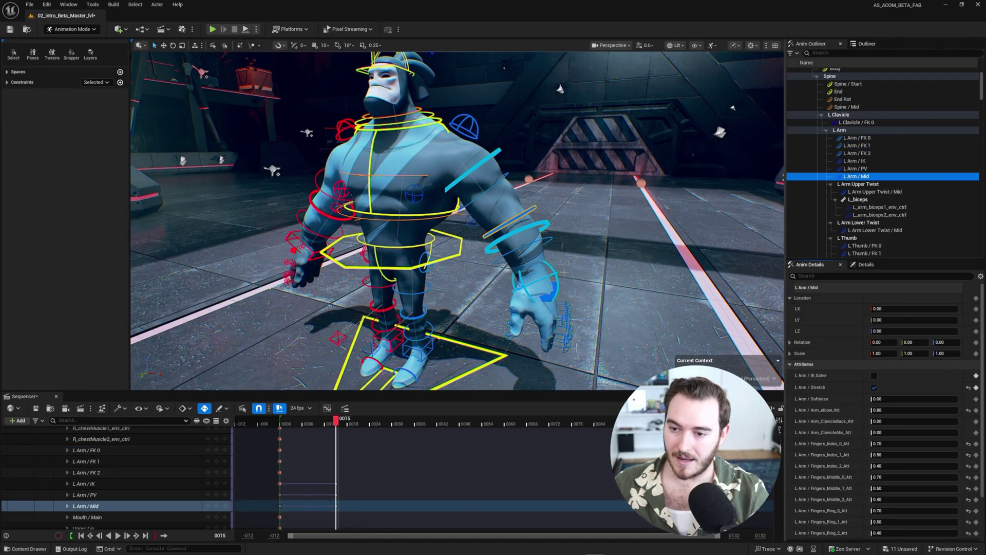
{"action": "left_click", "coordinate": [857, 138]}
{"action": "left_click", "coordinate": [857, 153], "text": "shift"}
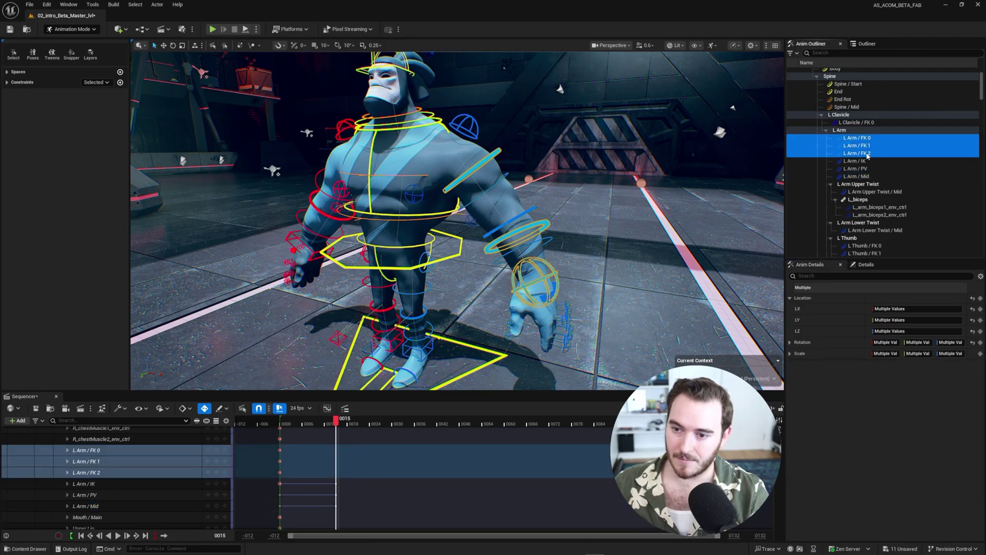
{"action": "key", "text": "f"}
{"action": "left_click", "coordinate": [863, 138]}
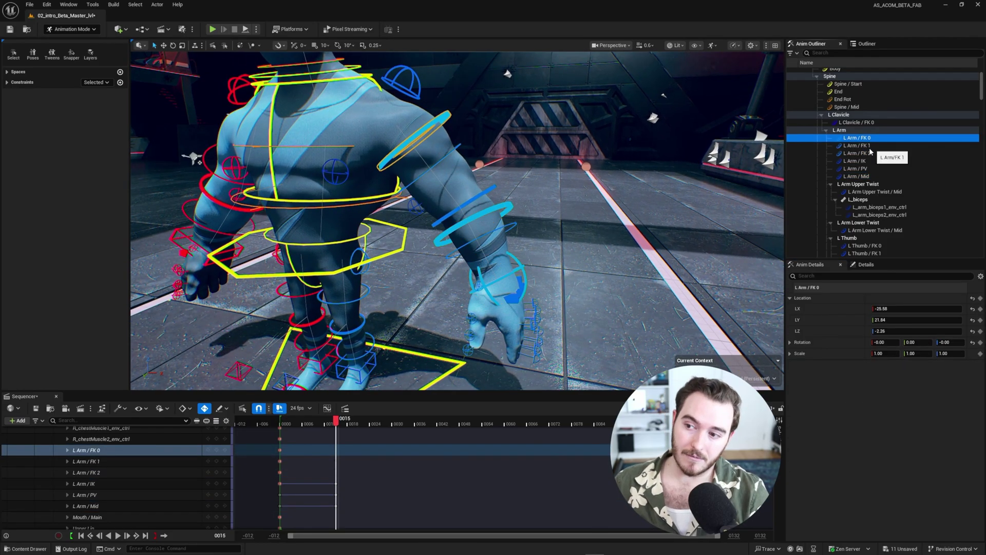
Re-enable L Arm / IK Solve on L Arm / Mid and step through the L Arm PV, IK and Mid controls.
{"action": "left_click", "coordinate": [872, 176]}
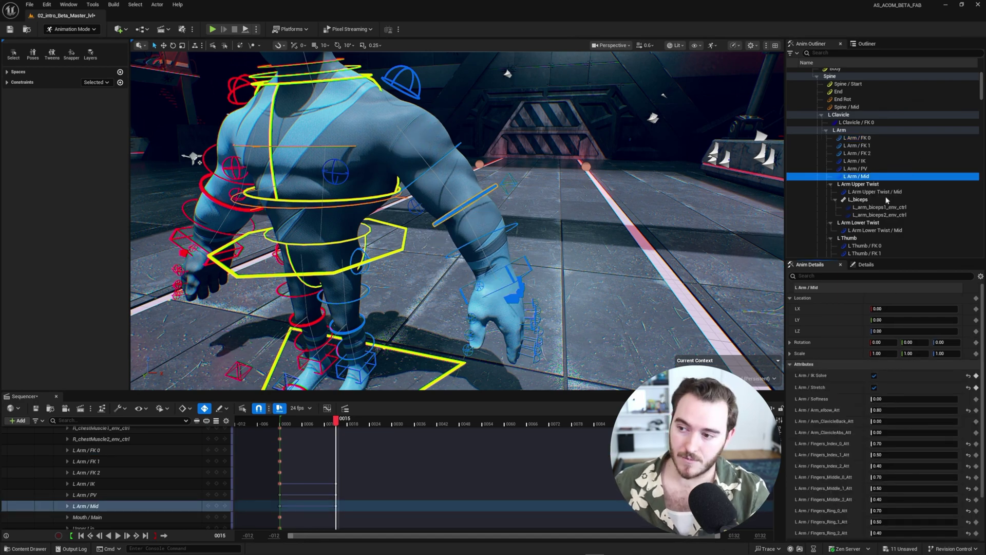
{"action": "left_click", "coordinate": [869, 170]}
{"action": "left_click", "coordinate": [870, 161]}
{"action": "left_click", "coordinate": [873, 178]}
Show the L Thumb and L Meta groups in the Anim Outliner and examine the left hand's finger controls up close.
{"action": "scroll", "coordinate": [887, 182], "scroll_direction": "down", "scroll_amount": 4}
{"action": "right_click_drag", "start_coordinate": [580, 205], "coordinate": [560, 185]}
{"action": "right_click_drag", "start_coordinate": [365, 198], "coordinate": [365, 204]}
{"action": "left_click_drag", "start_coordinate": [357, 189], "coordinate": [522, 281], "text": "ctrl+alt"}
{"action": "right_click_drag", "start_coordinate": [392, 172], "coordinate": [354, 155]}
{"action": "left_click", "coordinate": [459, 179]}
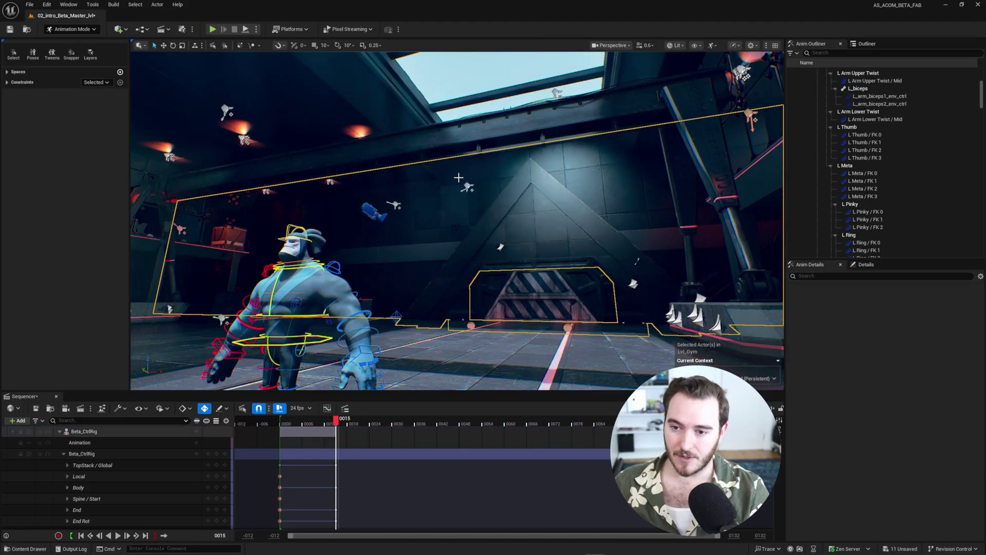
{"action": "key", "text": "Escape"}
{"action": "right_click_drag", "start_coordinate": [459, 178], "coordinate": [458, 216]}
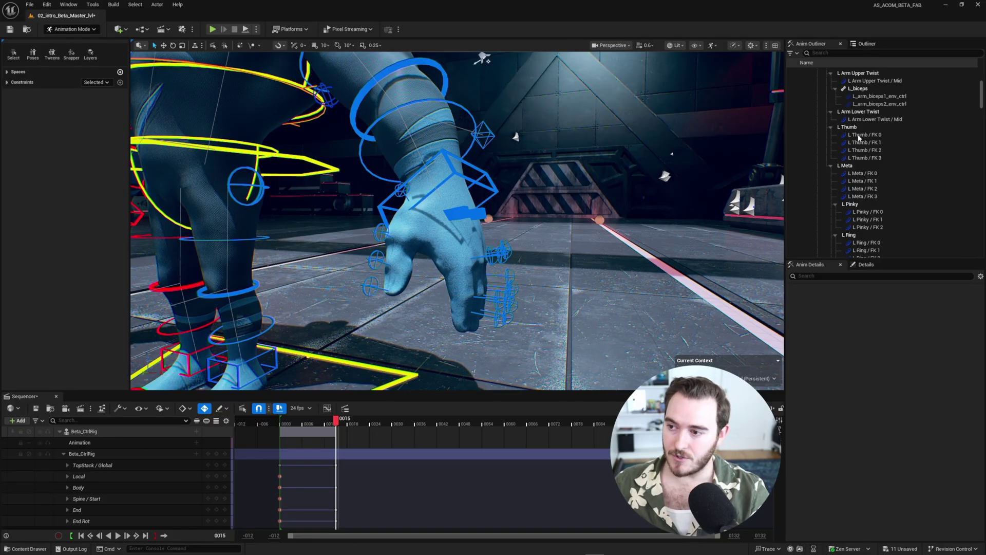
Select the L Thumb group together with its L Thumb / FK 0 to FK 3 controls.
{"action": "left_click", "coordinate": [854, 130]}
{"action": "left_click", "coordinate": [852, 169]}
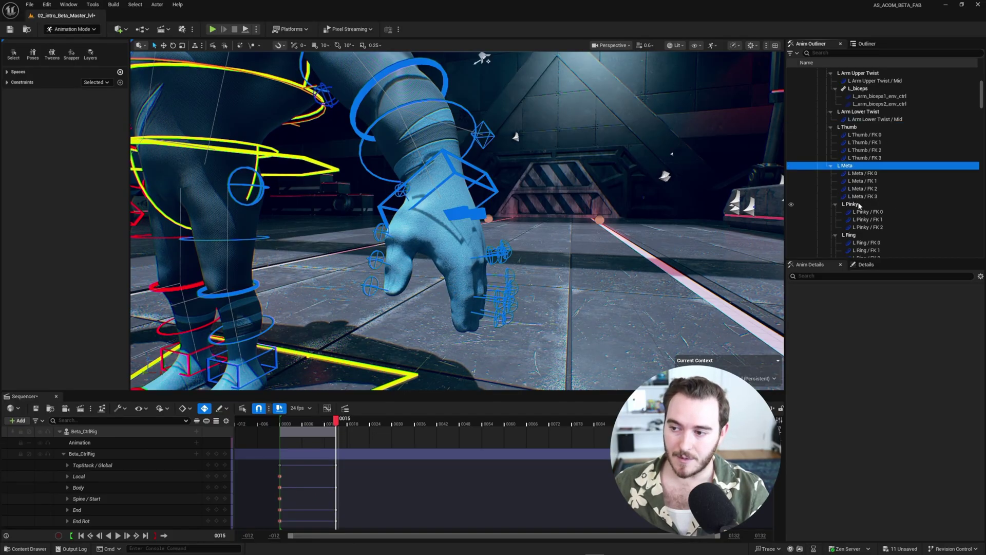
{"action": "scroll", "coordinate": [858, 151], "scroll_direction": "up", "scroll_amount": 2}
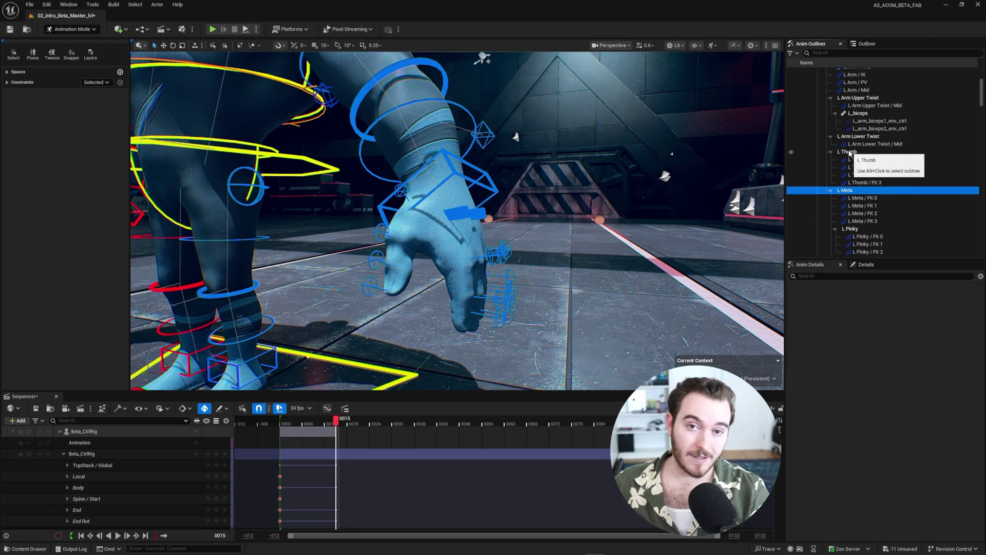
{"action": "left_click", "coordinate": [851, 153]}
{"action": "left_click", "coordinate": [876, 183], "text": "shift"}
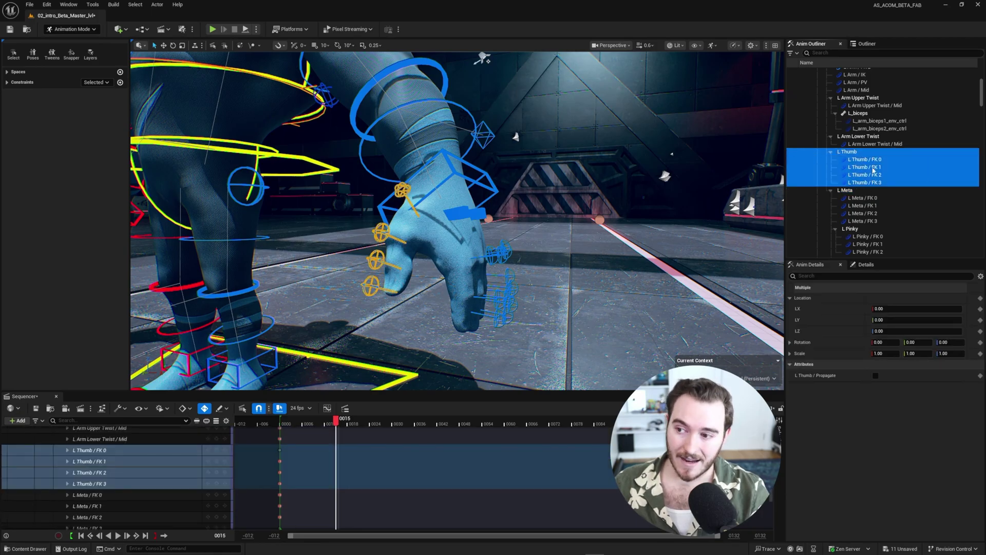
{"action": "left_click", "coordinate": [848, 192]}
{"action": "left_click", "coordinate": [858, 175]}
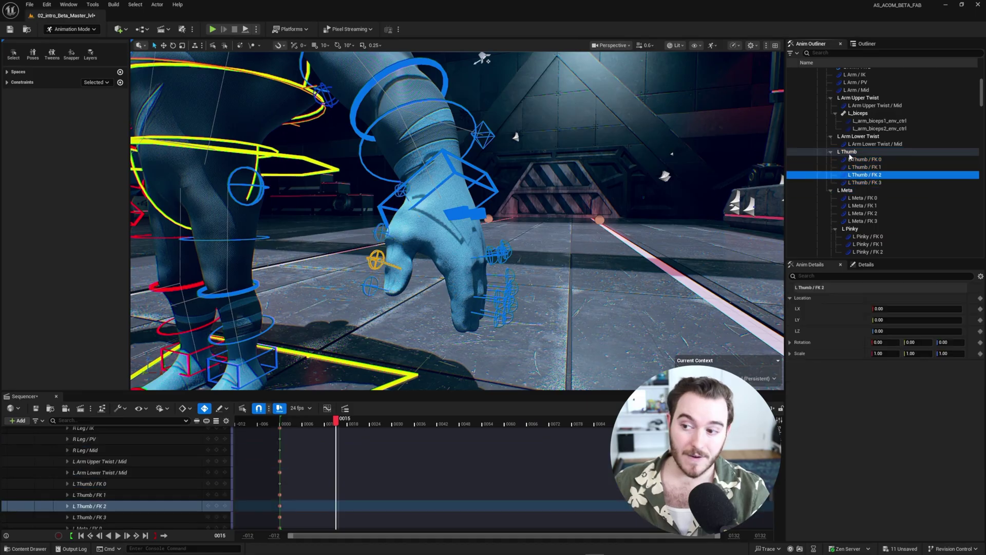
{"action": "left_click", "coordinate": [851, 153]}
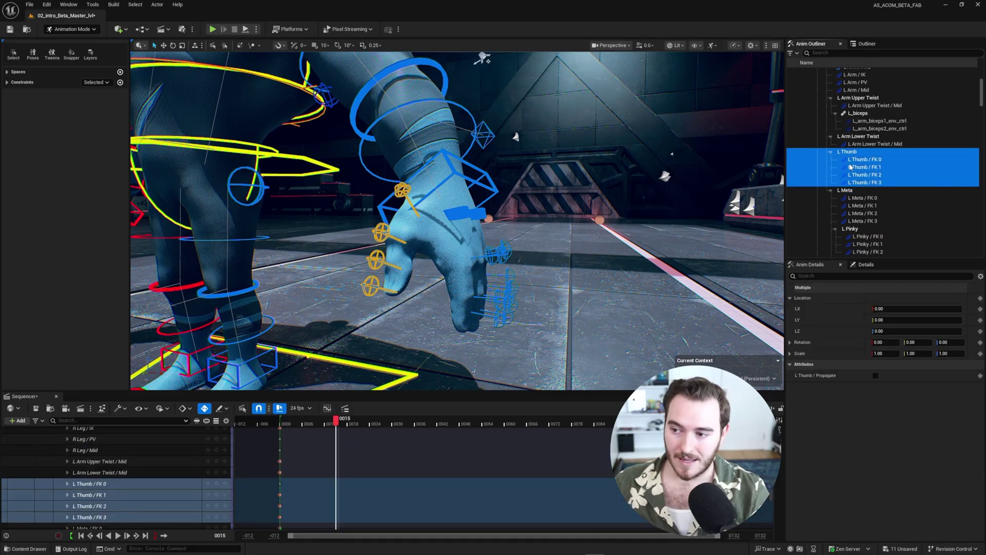
Select the L Meta group with all its finger controls and add the L Thumb group to the selection.
{"action": "left_click", "coordinate": [850, 191]}
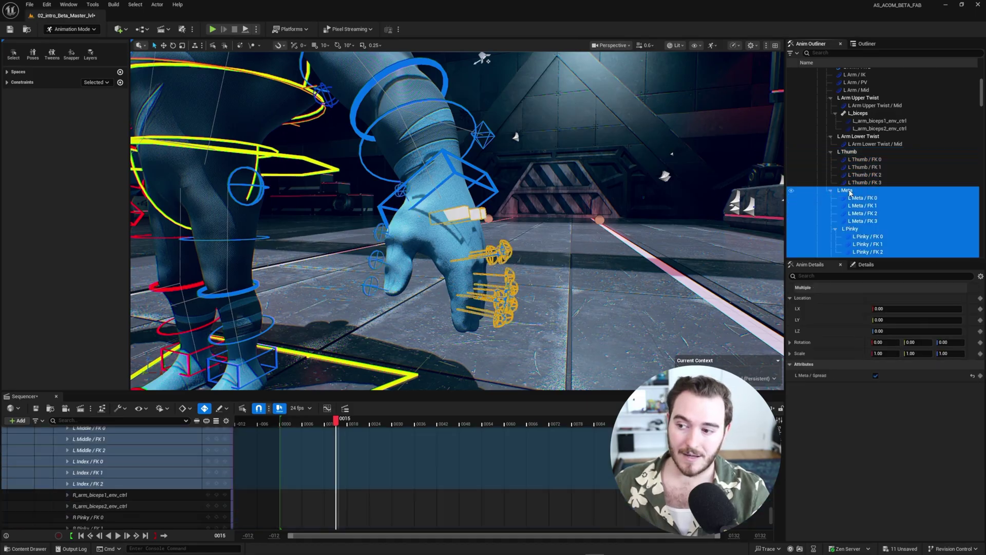
{"action": "scroll", "coordinate": [858, 198], "scroll_direction": "down", "scroll_amount": 5}
{"action": "scroll", "coordinate": [863, 200], "scroll_direction": "down", "scroll_amount": 2}
{"action": "scroll", "coordinate": [874, 185], "scroll_direction": "up", "scroll_amount": 4}
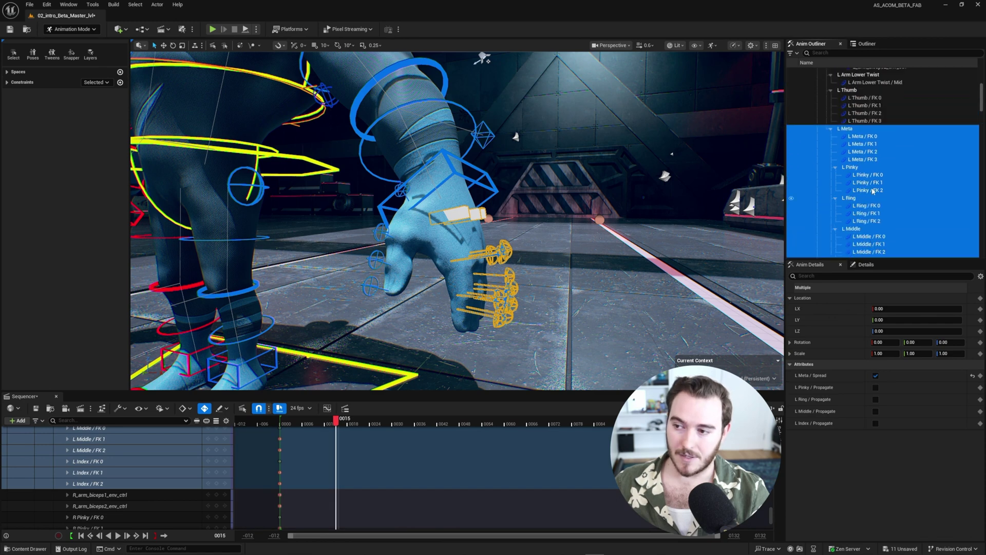
{"action": "left_click", "coordinate": [830, 130]}
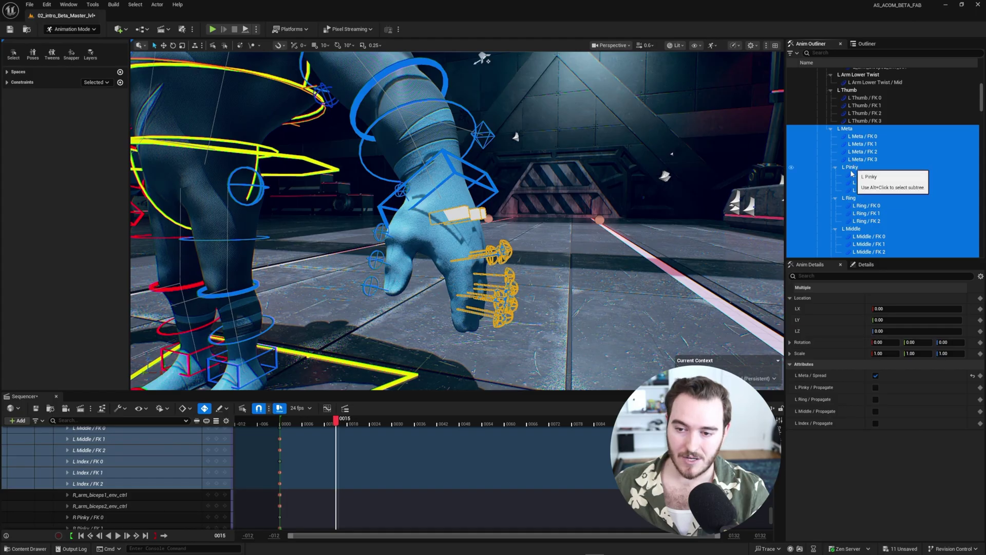
{"action": "scroll", "coordinate": [856, 159], "scroll_direction": "up", "scroll_amount": 1}
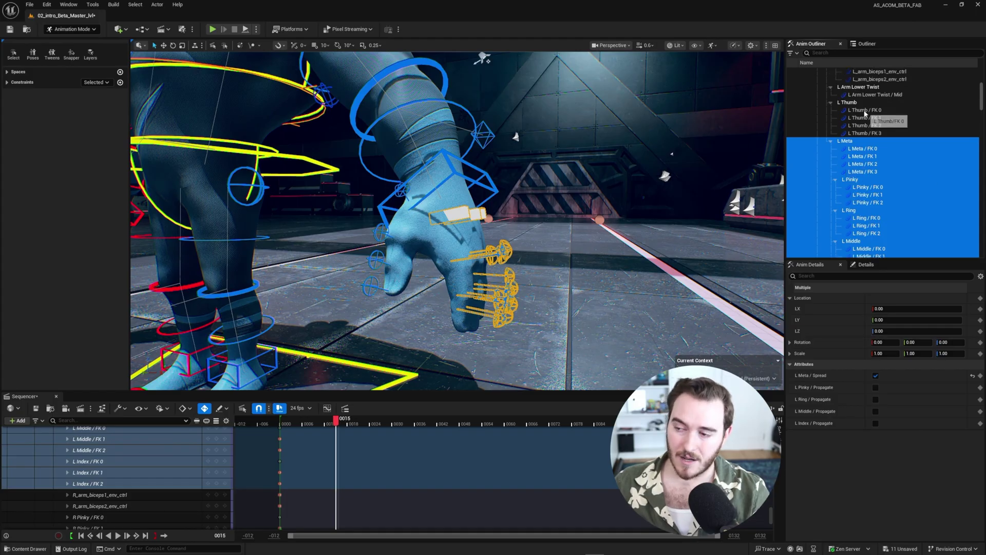
{"action": "left_click", "coordinate": [849, 102], "text": "ctrl"}
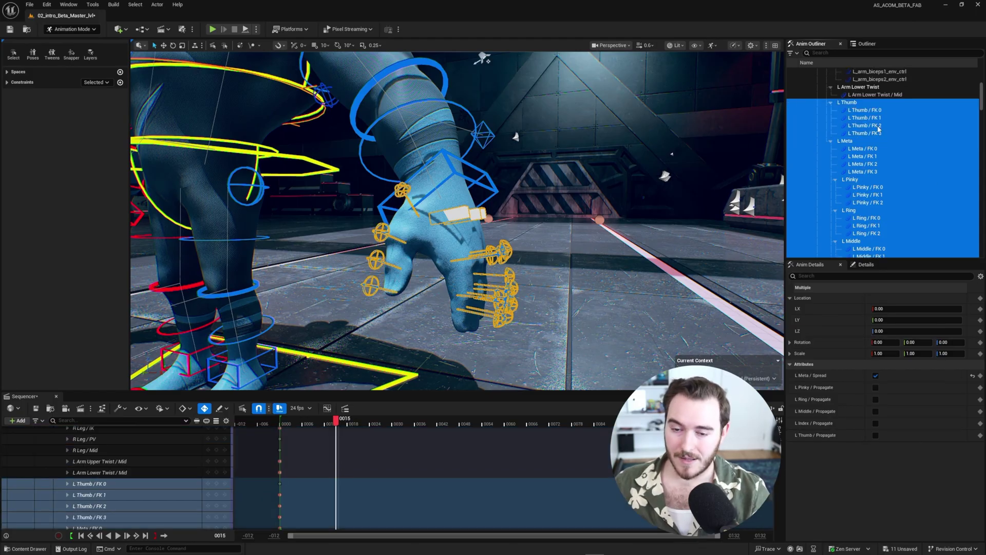
{"action": "scroll", "coordinate": [864, 137], "scroll_direction": "up", "scroll_amount": 5}
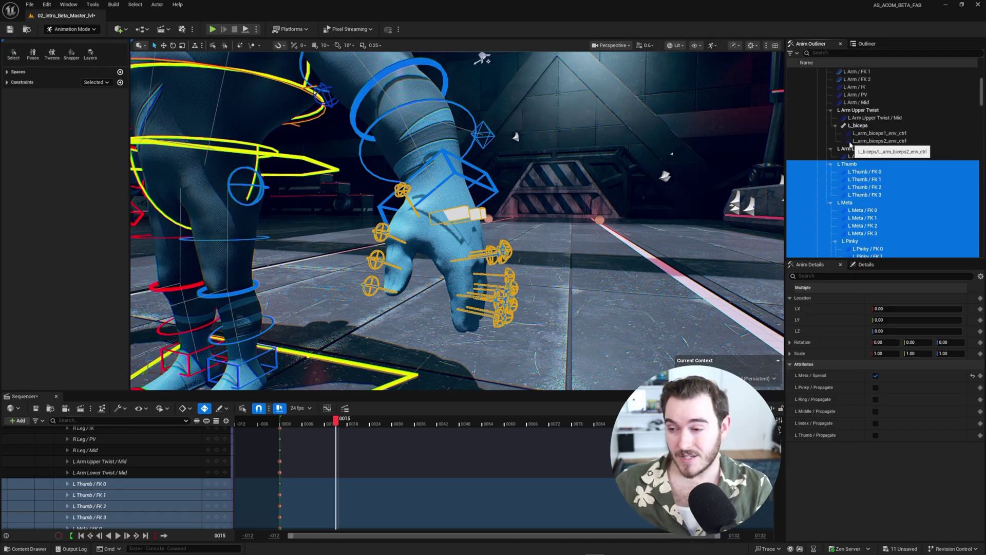
{"action": "scroll", "coordinate": [849, 155], "scroll_direction": "down", "scroll_amount": 4}
Try out the Body control in a full view of the character and undo the changes.
{"action": "left_click_drag", "start_coordinate": [457, 221], "coordinate": [411, 221], "text": "alt"}
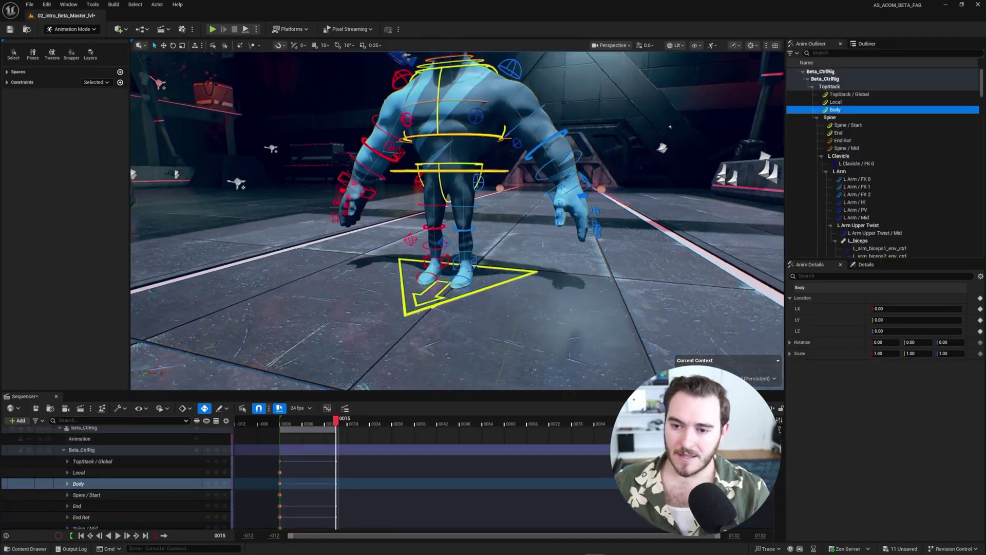
{"action": "left_click_drag", "start_coordinate": [504, 236], "coordinate": [554, 240], "text": "alt"}
{"action": "key", "text": "ctrl+z"}
{"action": "key", "text": "ctrl+z"}
{"action": "key", "text": "ctrl+z"}
Turn off L Leg / IK Solve on the L Leg / Mid control.
{"action": "right_click_drag", "start_coordinate": [518, 225], "coordinate": [517, 228]}
{"action": "left_click", "coordinate": [508, 240]}
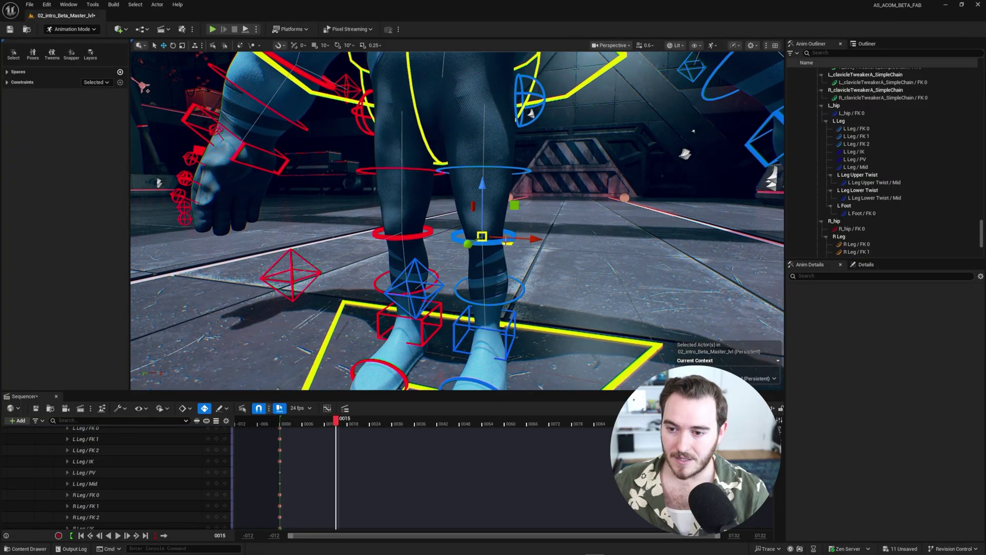
{"action": "left_click", "coordinate": [495, 244]}
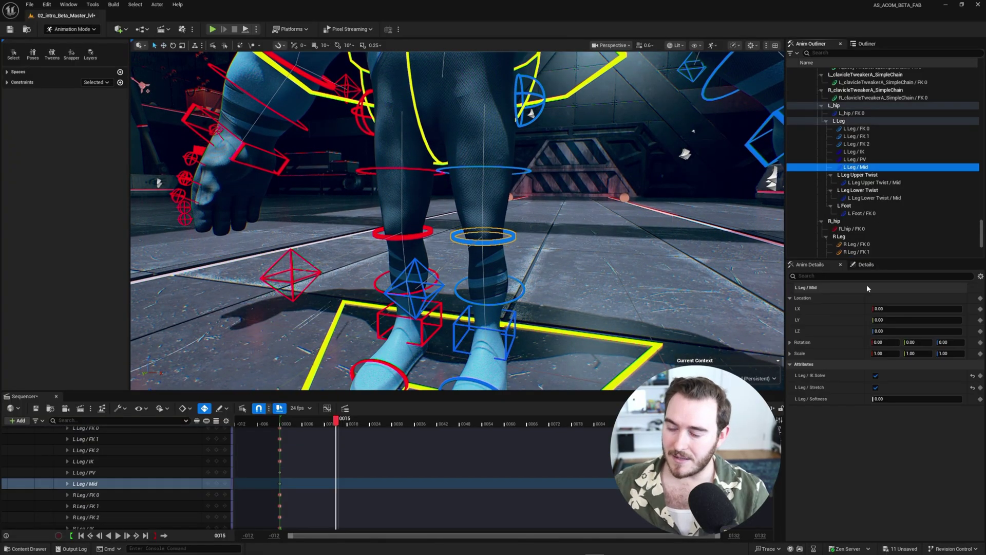
{"action": "left_click", "coordinate": [876, 376]}
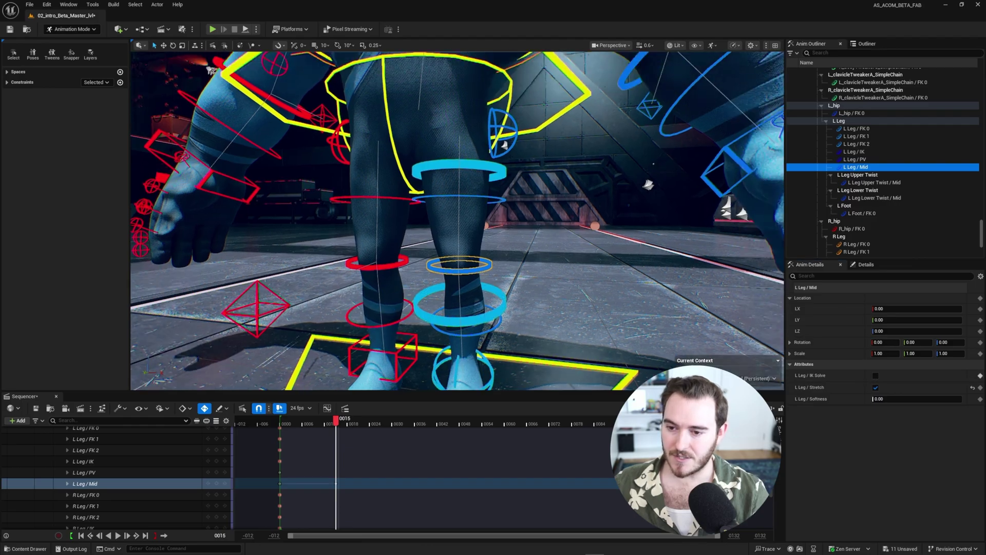
Try rotating the left leg with the L Leg / FK 0 control at the thigh.
{"action": "right_click_drag", "start_coordinate": [473, 222], "coordinate": [478, 216]}
{"action": "key", "text": "s"}
{"action": "left_click", "coordinate": [463, 198]}
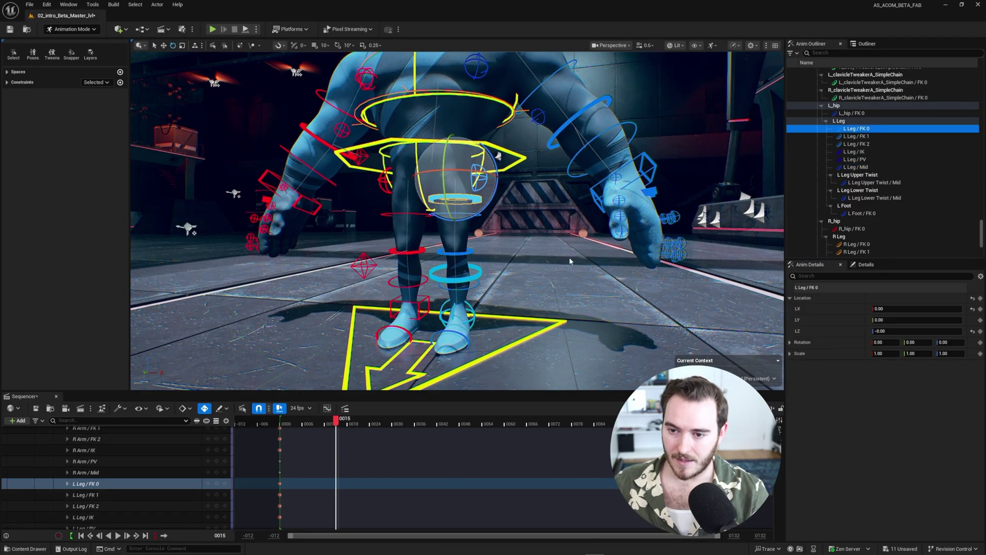
{"action": "left_click_drag", "start_coordinate": [462, 198], "coordinate": [570, 260]}
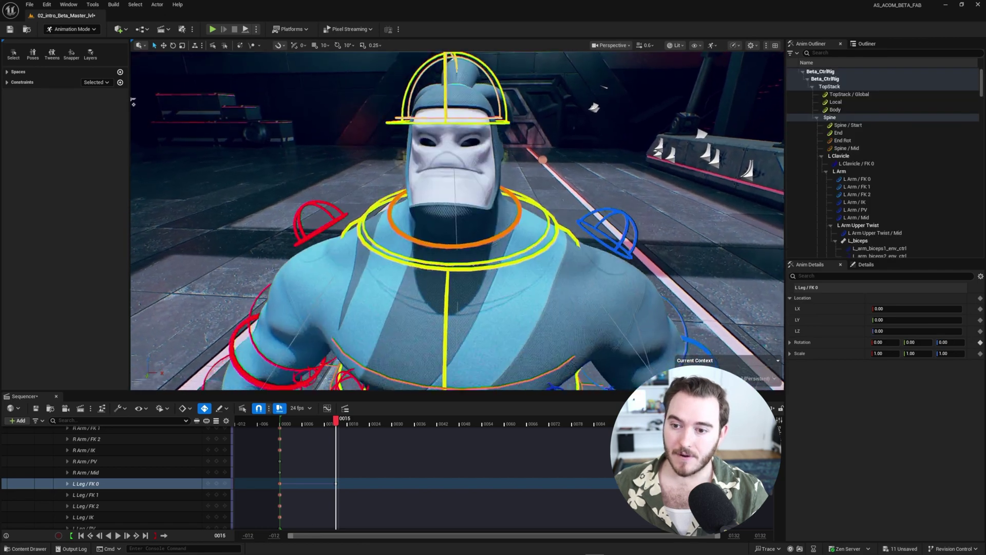
Select the Head control in a close front view of the character's head.
{"action": "scroll", "coordinate": [458, 225], "scroll_direction": "down", "scroll_amount": 3}
{"action": "right_click_drag", "start_coordinate": [458, 221], "coordinate": [458, 212]}
{"action": "key", "text": "w"}
{"action": "key", "text": "e"}
{"action": "key", "text": "q"}
{"action": "right_click_drag", "start_coordinate": [520, 194], "coordinate": [520, 193]}
{"action": "key", "text": "w"}
{"action": "left_click", "coordinate": [516, 121]}
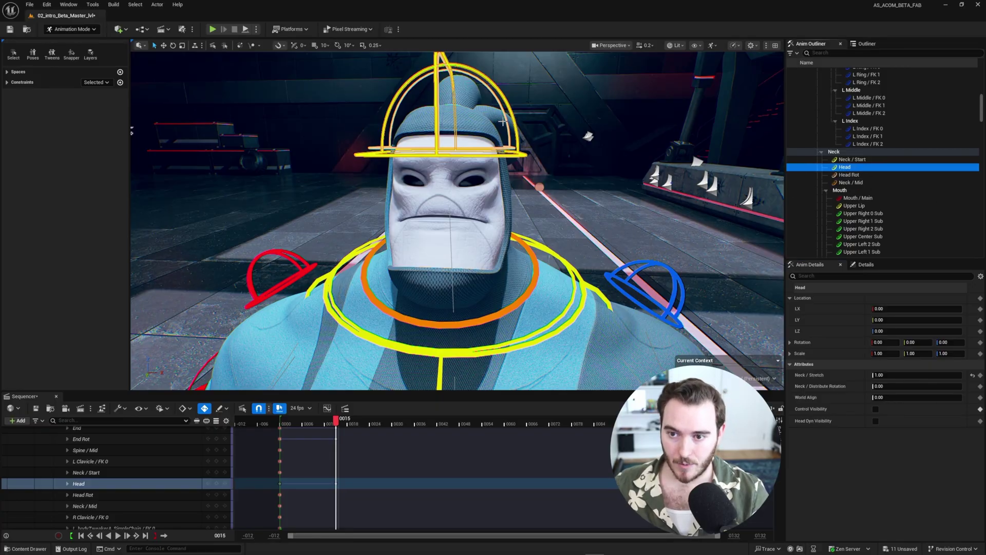
Try rotating the Head control and undo the rotation.
{"action": "right_click_drag", "start_coordinate": [470, 205], "coordinate": [460, 198]}
{"action": "key", "text": "e"}
{"action": "mouse_move", "coordinate": [479, 195]}
{"action": "left_mouse_down"}
{"action": "mouse_move", "coordinate": [455, 205]}
{"action": "mouse_move", "coordinate": [481, 202]}
{"action": "left_mouse_up"}
{"action": "key", "text": "ctrl+z"}
{"action": "key", "text": "q"}
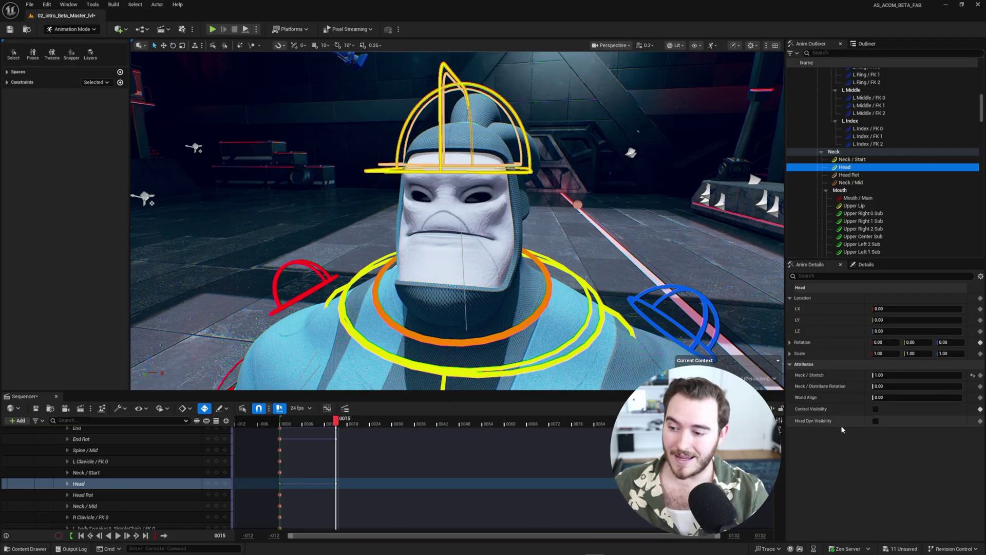
Switch Head Dyn Visibility on and back off, and turn on Control Visibility to show the facial controls.
{"action": "left_click", "coordinate": [875, 421]}
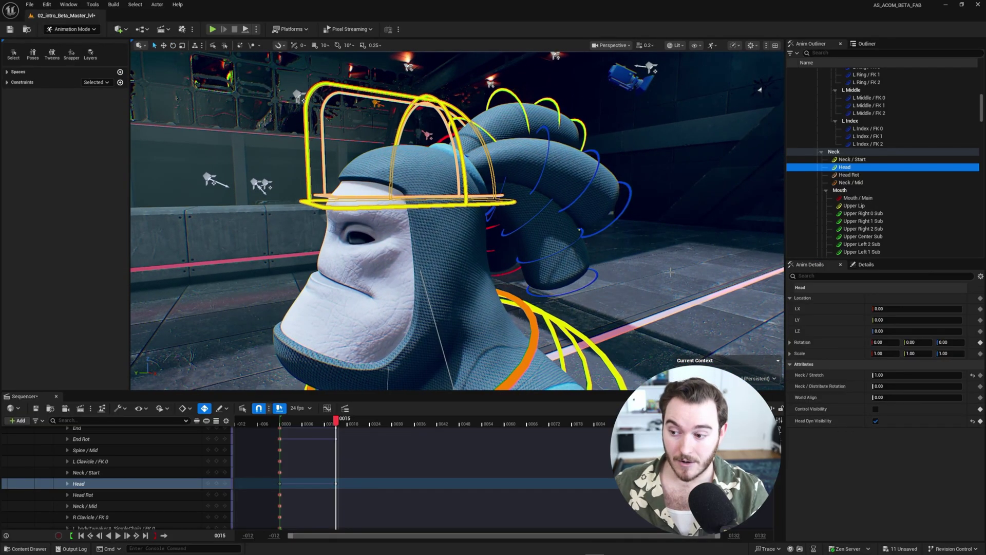
{"action": "left_click", "coordinate": [876, 422]}
{"action": "left_click", "coordinate": [875, 409]}
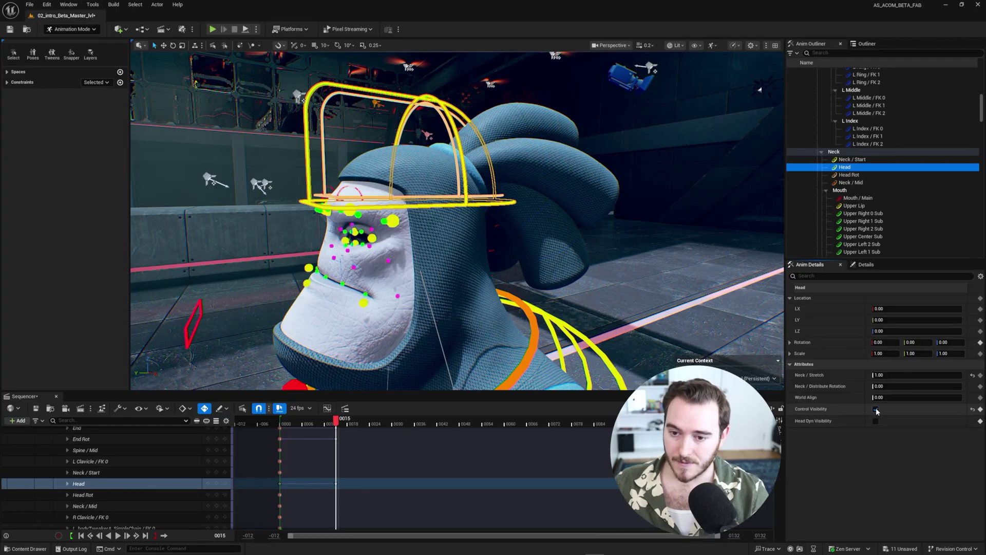
{"action": "right_click_drag", "start_coordinate": [528, 235], "coordinate": [617, 226]}
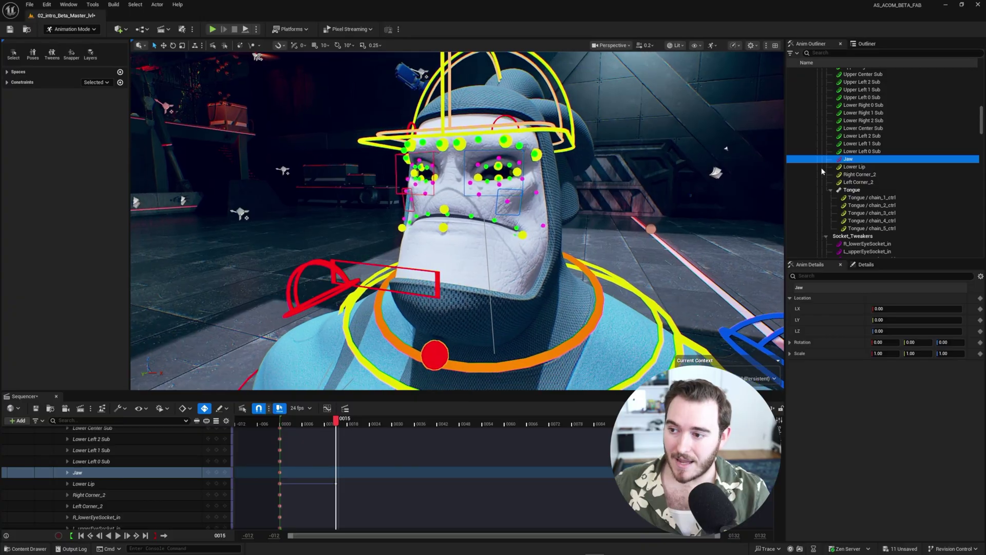
Rotate the Jaw control to open the mouth and adjust the position of another mouth control.
{"action": "right_click_drag", "start_coordinate": [441, 351], "coordinate": [540, 261]}
{"action": "key", "text": "e"}
{"action": "key", "text": "s"}
{"action": "left_click_drag", "start_coordinate": [539, 261], "coordinate": [543, 289]}
{"action": "key", "text": "q"}
{"action": "right_click_drag", "start_coordinate": [542, 290], "coordinate": [524, 263]}
{"action": "left_click", "coordinate": [456, 241]}
{"action": "key", "text": "w"}
{"action": "middle_click_drag", "start_coordinate": [526, 266], "coordinate": [525, 259]}
{"action": "key", "text": "q"}
Try moving and rotating the Mouth / Main control and undo both changes.
{"action": "right_click_drag", "start_coordinate": [524, 259], "coordinate": [483, 287]}
{"action": "left_click", "coordinate": [381, 280]}
{"action": "key", "text": "w"}
{"action": "mouse_move", "coordinate": [533, 317]}
{"action": "middle_mouse_down"}
{"action": "mouse_move", "coordinate": [539, 297]}
{"action": "mouse_move", "coordinate": [534, 331]}
{"action": "mouse_move", "coordinate": [529, 314]}
{"action": "middle_mouse_up"}
{"action": "key", "text": "e"}
{"action": "middle_click_drag", "start_coordinate": [473, 270], "coordinate": [496, 266]}
{"action": "key", "text": "ctrl+z"}
{"action": "key", "text": "ctrl+z"}
{"action": "key", "text": "q"}
Hide the rig controls in the viewport and try out the Left Zipper and Right Zipper attributes of Mouth / Main.
{"action": "right_click_drag", "start_coordinate": [442, 278], "coordinate": [472, 275]}
{"action": "key", "text": "g"}
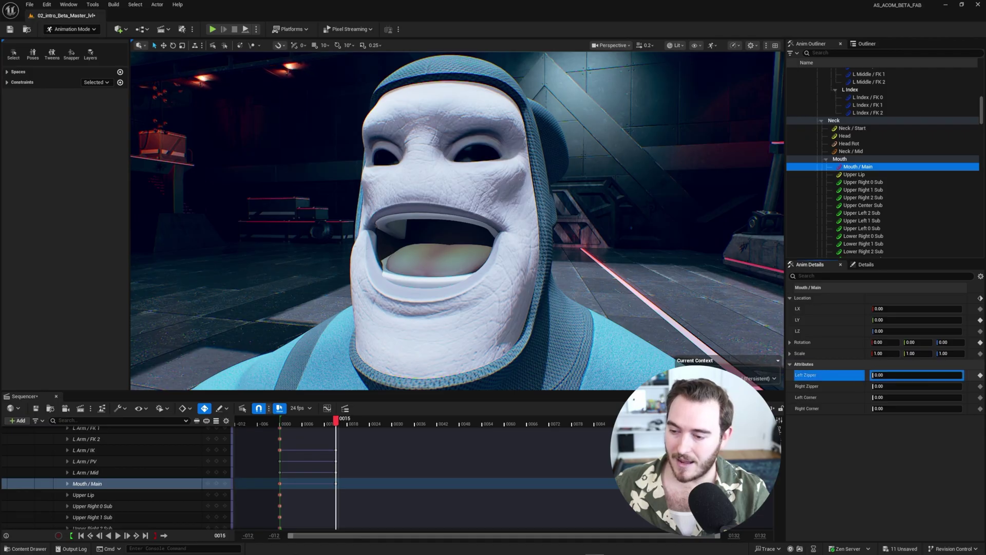
{"action": "middle_click_drag", "start_coordinate": [610, 359], "coordinate": [623, 315]}
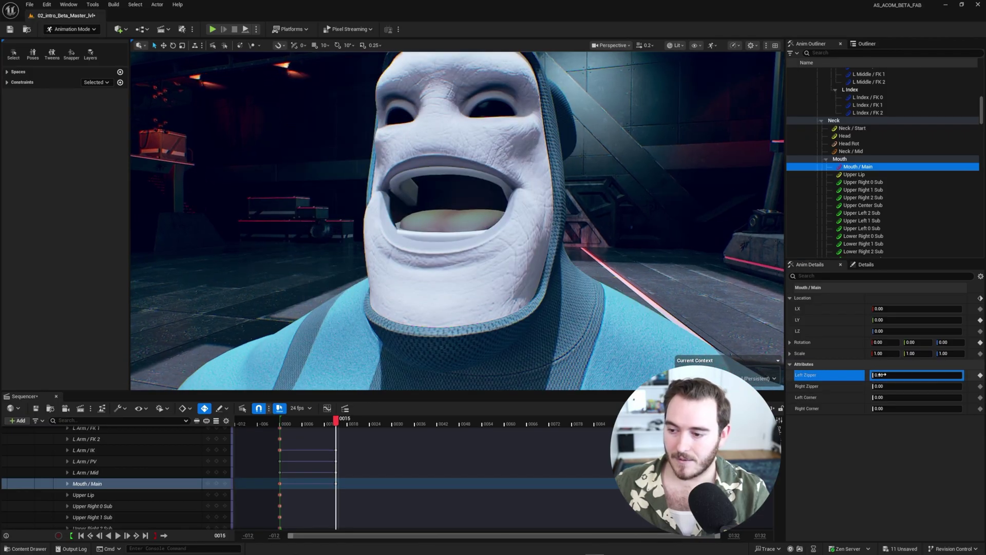
{"action": "mouse_move", "coordinate": [882, 375]}
{"action": "left_mouse_down"}
{"action": "mouse_move", "coordinate": [890, 375]}
{"action": "mouse_move", "coordinate": [882, 386]}
{"action": "left_mouse_up"}
{"action": "left_click", "coordinate": [889, 386]}
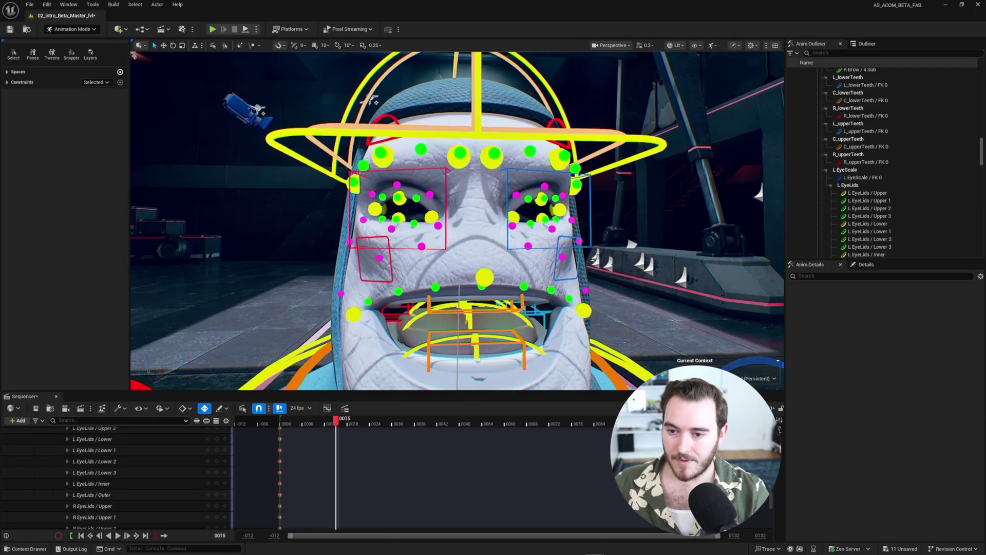
Select the L EyeScale / FK 0 control around the left eye and all controls of the L EyeLids group.
{"action": "right_click_drag", "start_coordinate": [495, 263], "coordinate": [457, 263]}
{"action": "scroll", "coordinate": [843, 145], "scroll_direction": "up", "scroll_amount": 4}
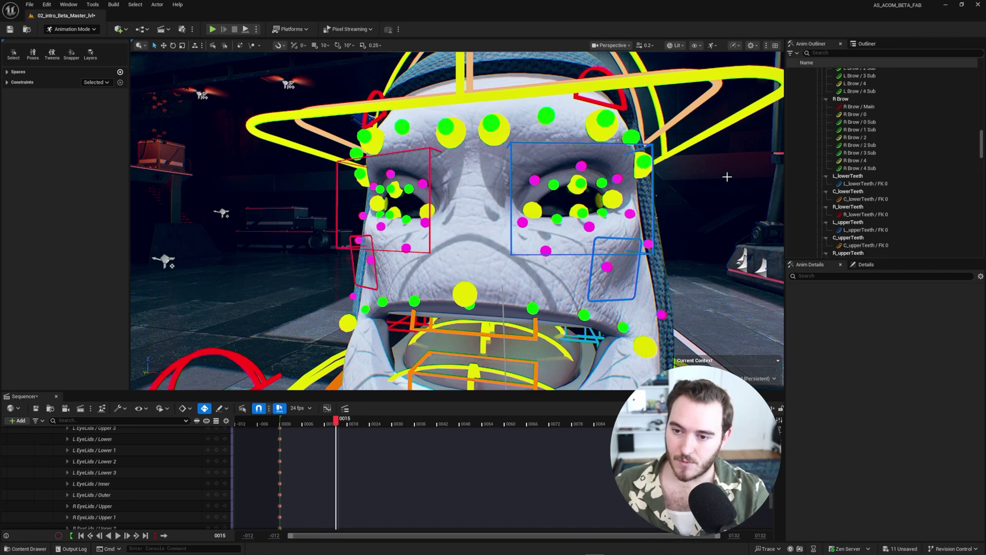
{"action": "left_click", "coordinate": [511, 168]}
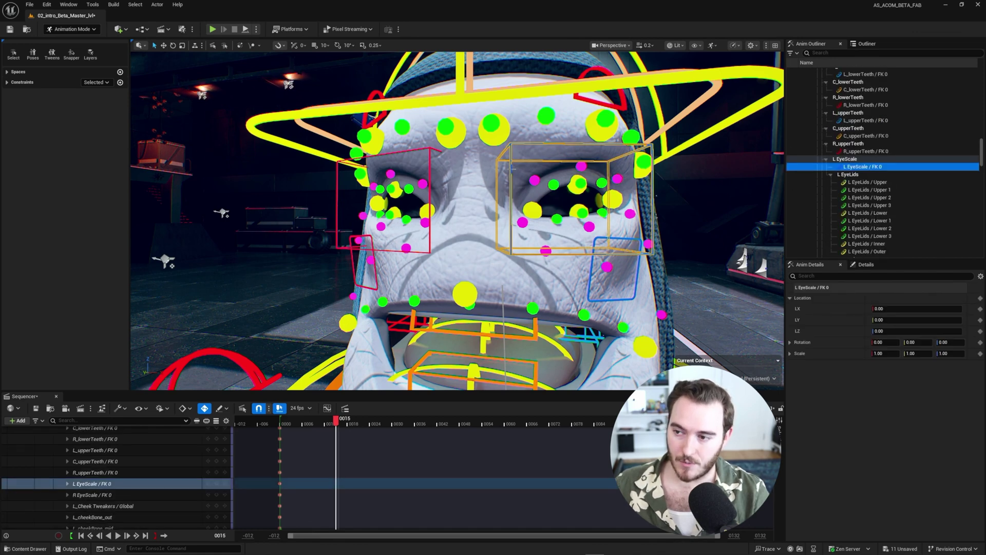
{"action": "left_click", "coordinate": [856, 176]}
{"action": "double_click", "coordinate": [854, 175]}
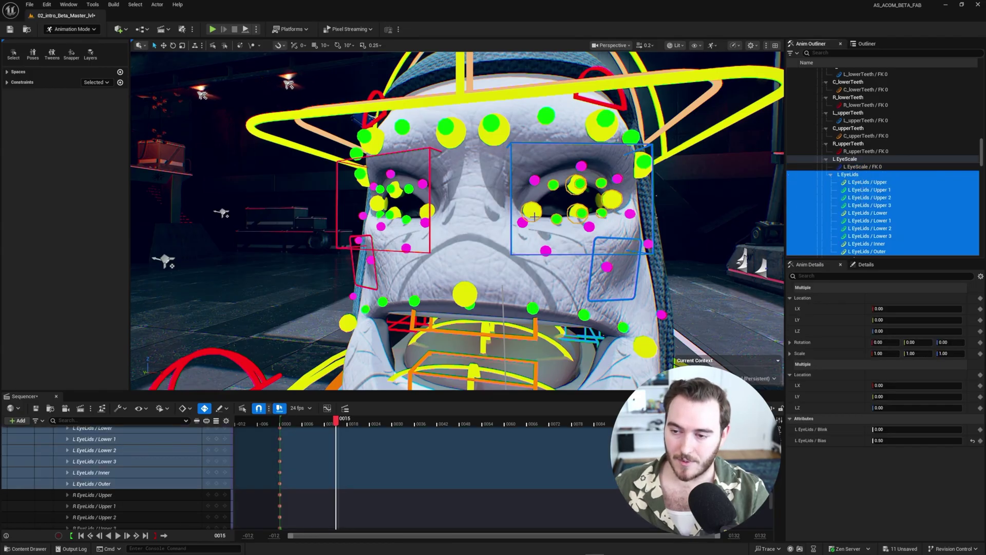
{"action": "left_click", "coordinate": [760, 219]}
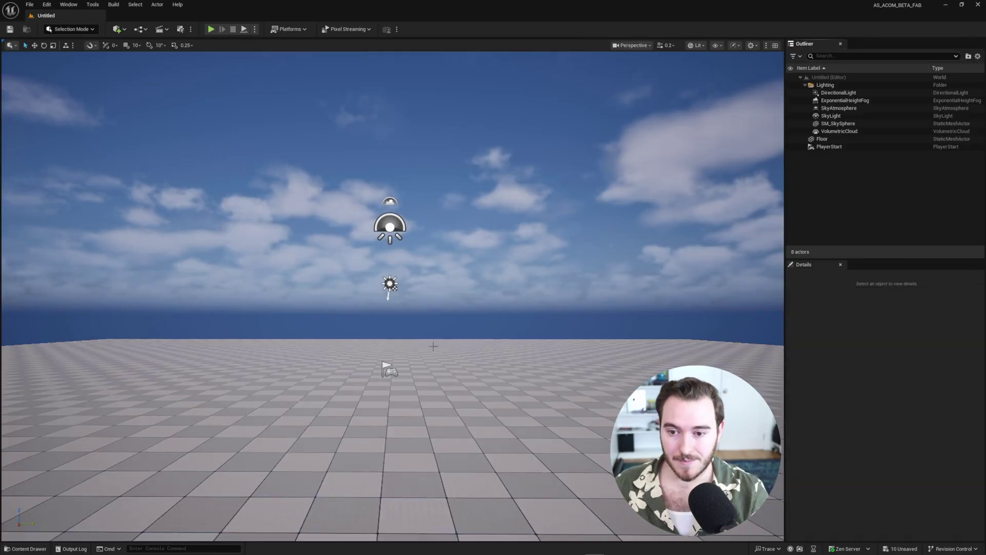
Place Beta_CtrlRig from the ch_beta_ue Rigs folder into the empty level.
{"action": "right_click_drag", "start_coordinate": [433, 346], "coordinate": [433, 373]}
{"action": "key", "text": "s"}
{"action": "scroll", "coordinate": [433, 372], "scroll_direction": "up", "scroll_amount": 2}
{"action": "key", "text": "ctrl+space"}
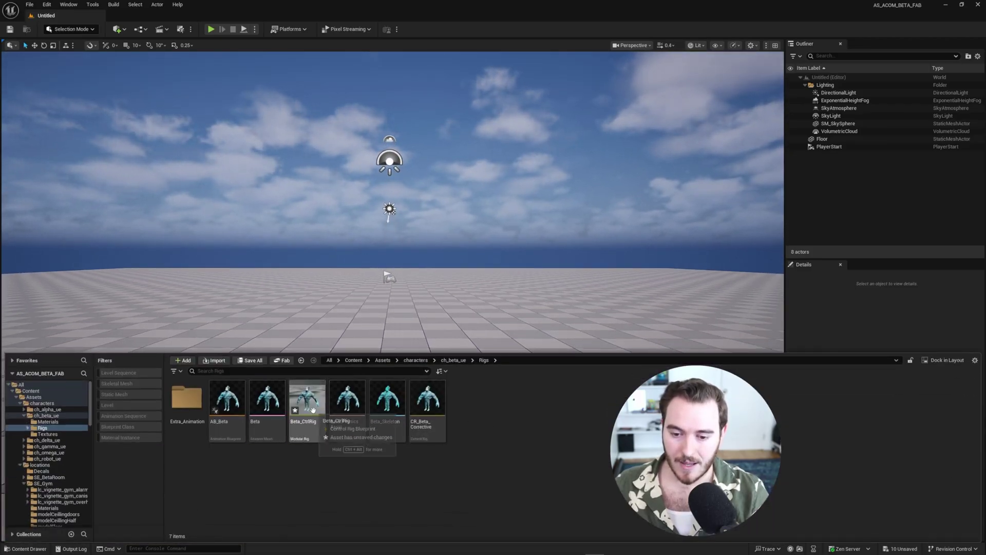
{"action": "left_click_drag", "start_coordinate": [311, 411], "coordinate": [372, 393]}
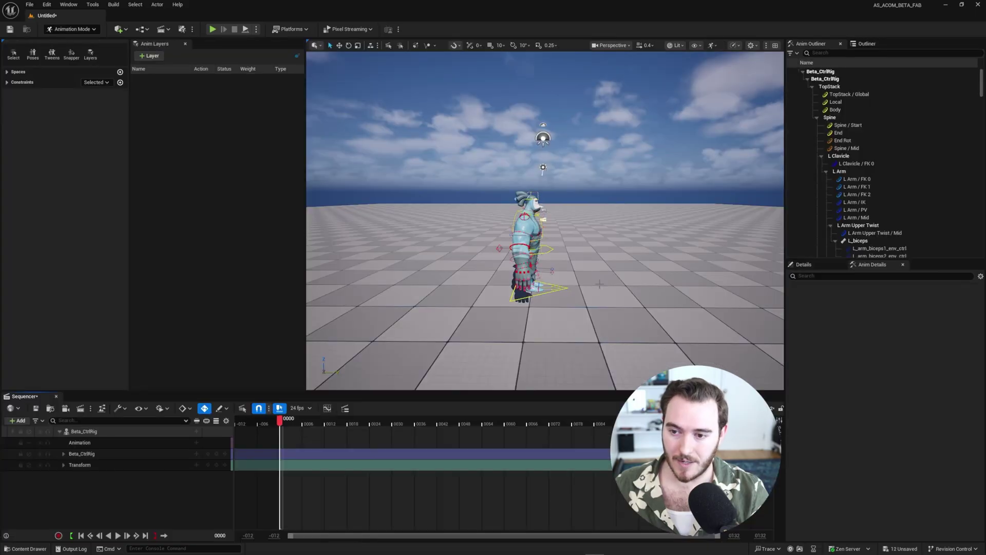
Close Anim Layers and frame the Beta character from the front.
{"action": "key", "text": "d"}
{"action": "key", "text": "w"}
{"action": "scroll", "coordinate": [597, 282], "scroll_direction": "up", "scroll_amount": 1}
{"action": "right_click_drag", "start_coordinate": [597, 282], "coordinate": [506, 280]}
{"action": "left_click", "coordinate": [185, 43]}
{"action": "right_click_drag", "start_coordinate": [457, 215], "coordinate": [501, 230]}
{"action": "key", "text": "s"}
Place Delta_CtrlRig from the ch_delta_ue Rigs folder beside the Beta character in the level.
{"action": "key", "text": "ctrl+space"}
{"action": "left_click", "coordinate": [527, 425]}
{"action": "left_click", "coordinate": [416, 360]}
{"action": "double_click", "coordinate": [263, 415]}
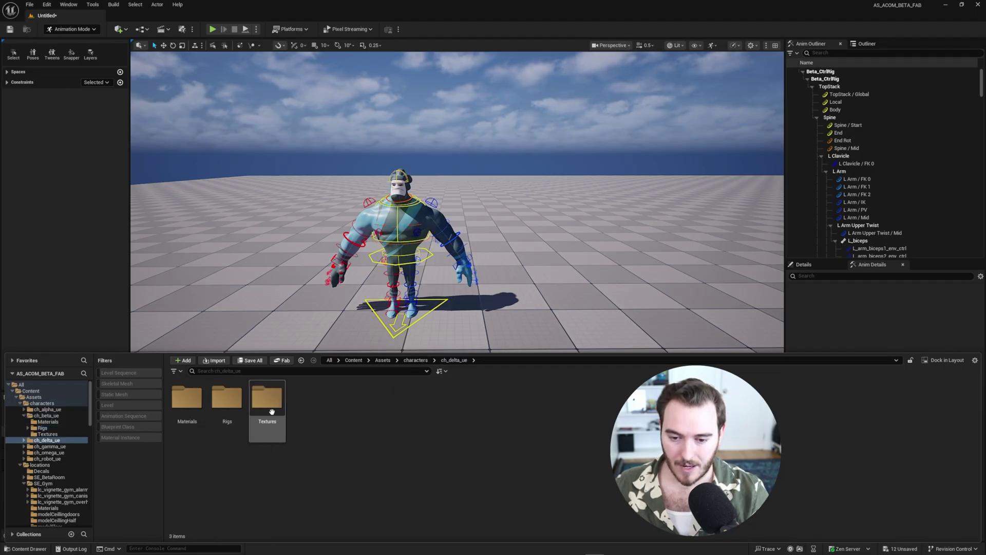
{"action": "double_click", "coordinate": [227, 404]}
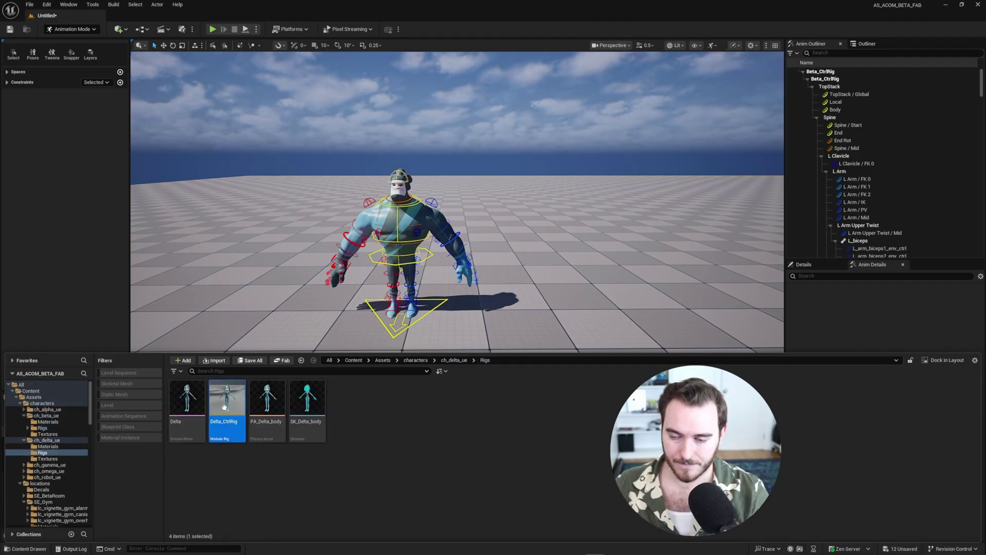
{"action": "left_click_drag", "start_coordinate": [224, 402], "coordinate": [537, 297]}
{"action": "left_click_drag", "start_coordinate": [639, 315], "coordinate": [611, 321]}
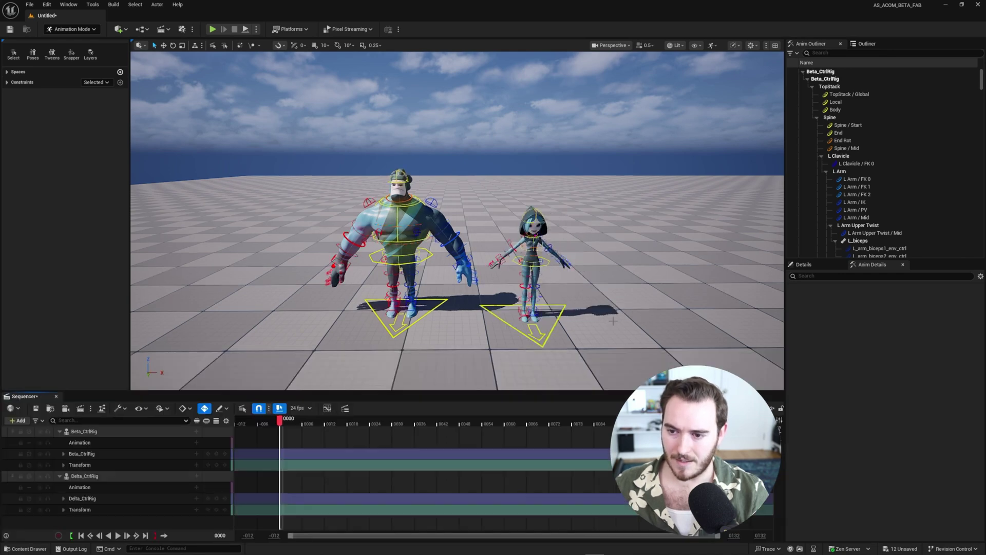
{"action": "right_click_drag", "start_coordinate": [505, 285], "coordinate": [510, 237]}
{"action": "key", "text": "q"}
{"action": "key", "text": "w"}
{"action": "key", "text": "q"}
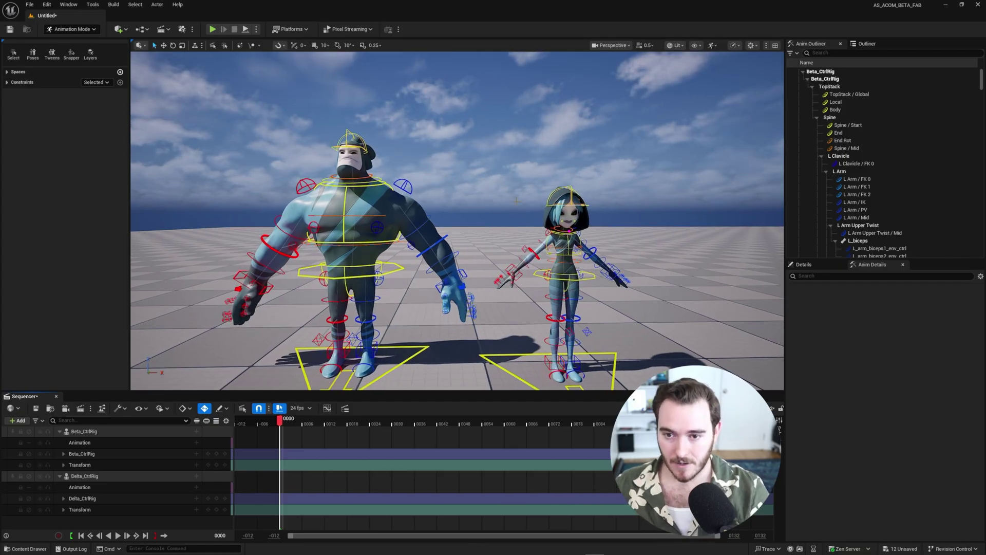
Show the Delta character's facial controls with the Head control's Control Visibility attribute, and hide them again.
{"action": "key", "text": "d"}
{"action": "right_click_drag", "start_coordinate": [515, 200], "coordinate": [330, 197]}
{"action": "key", "text": "w"}
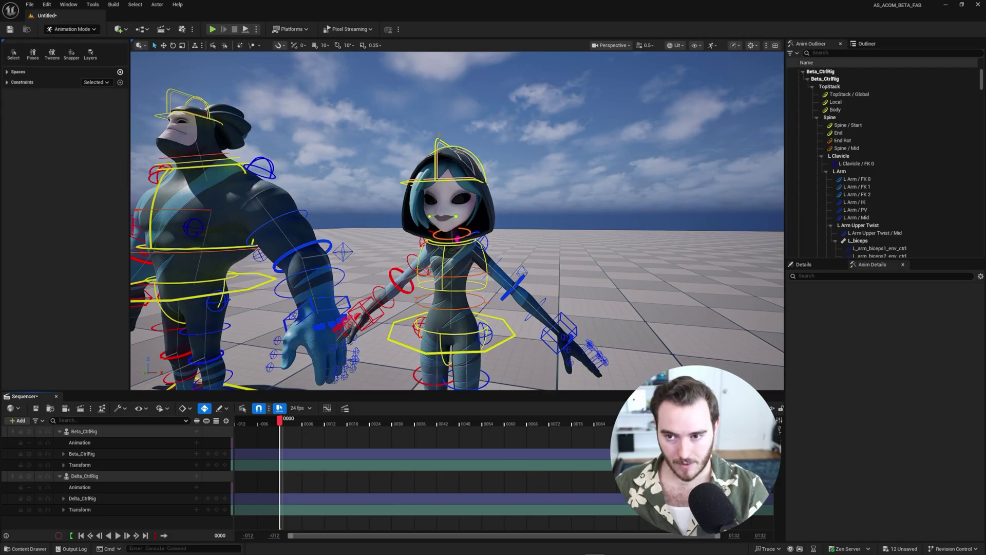
{"action": "left_click", "coordinate": [458, 180]}
{"action": "key", "text": "f"}
{"action": "left_click", "coordinate": [876, 410]}
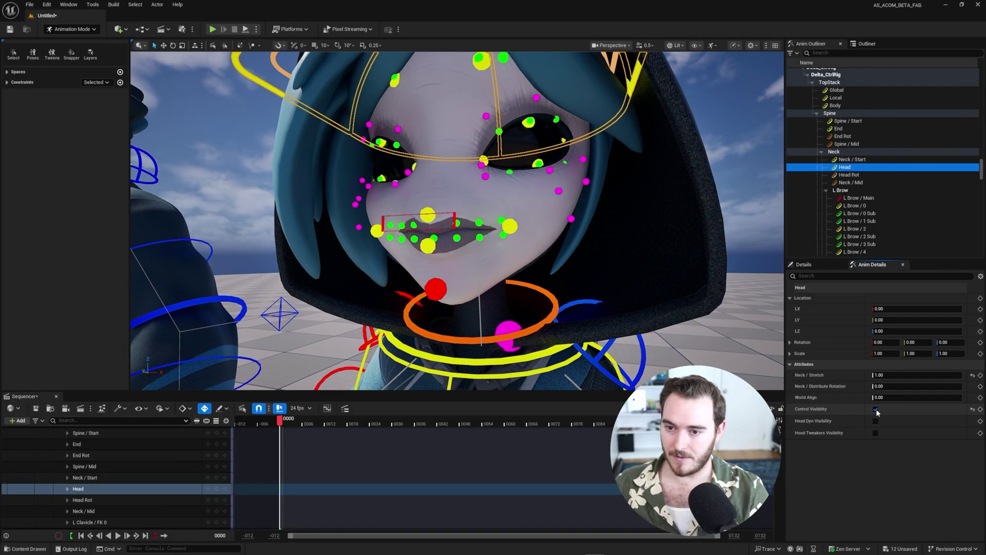
{"action": "left_click", "coordinate": [876, 409]}
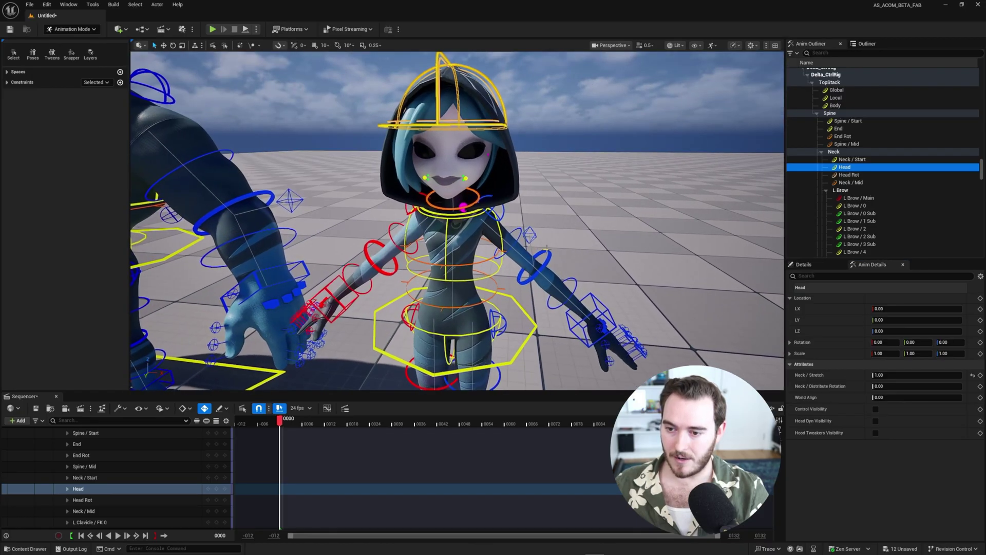
Turn off IK Solve for the Delta character's left arm using the L Arm / Mid control.
{"action": "left_click", "coordinate": [548, 257]}
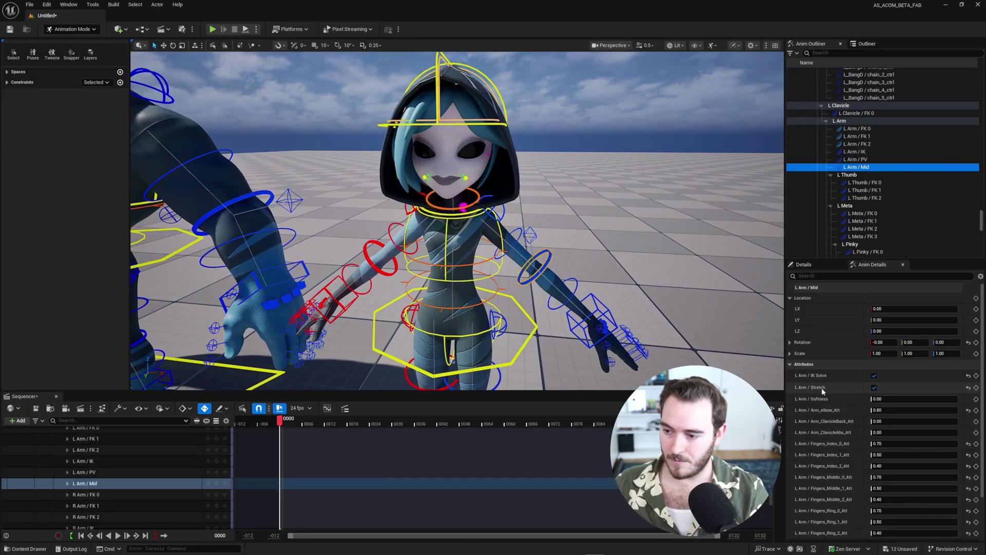
{"action": "left_click", "coordinate": [874, 376]}
{"action": "key", "text": "s"}
{"action": "right_click_drag", "start_coordinate": [486, 245], "coordinate": [485, 238]}
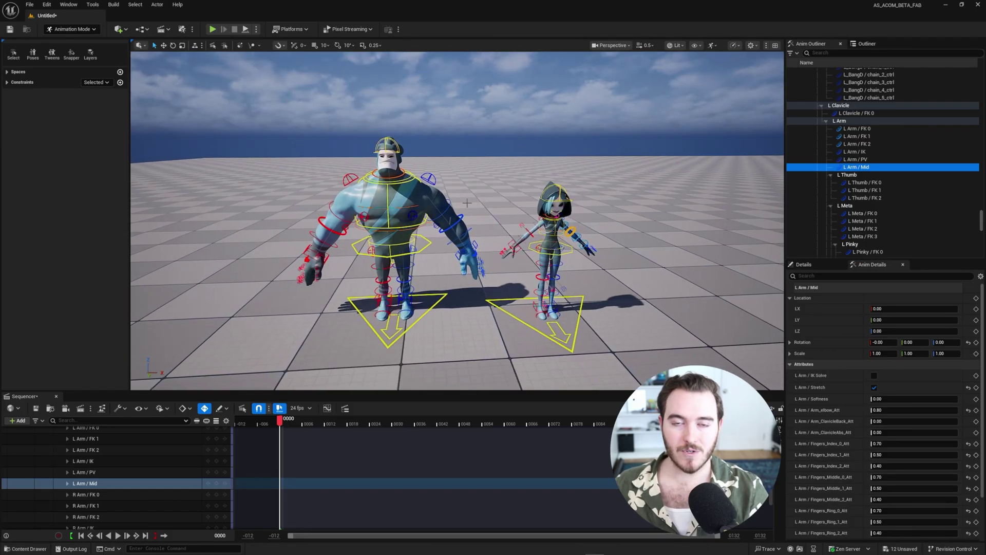
{"action": "scroll", "coordinate": [458, 204], "scroll_direction": "down", "scroll_amount": 8}
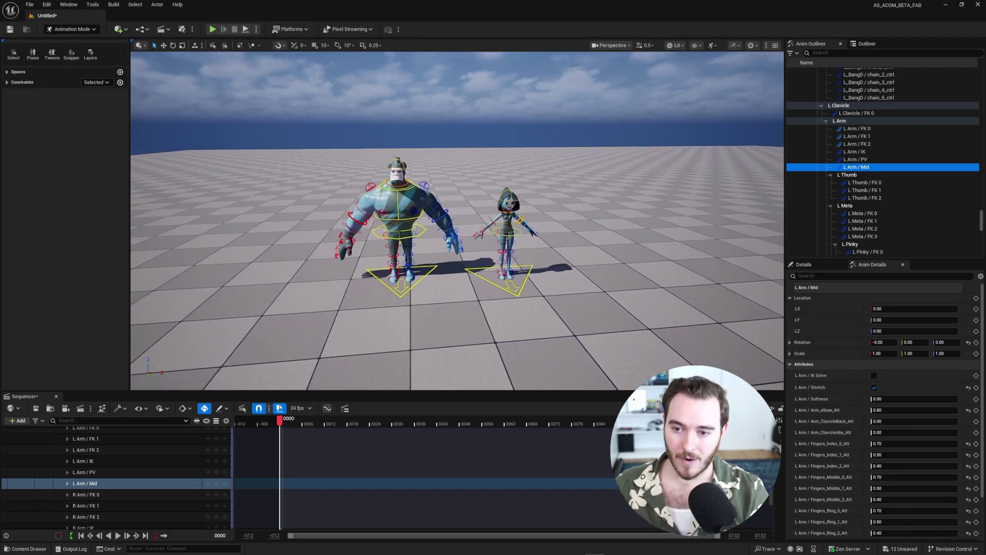
Examine the Beta and Delta rigs side by side, both close up and in full view from the front.
{"action": "right_click_drag", "start_coordinate": [445, 231], "coordinate": [496, 220]}
{"action": "key", "text": "a"}
{"action": "key", "text": "s"}
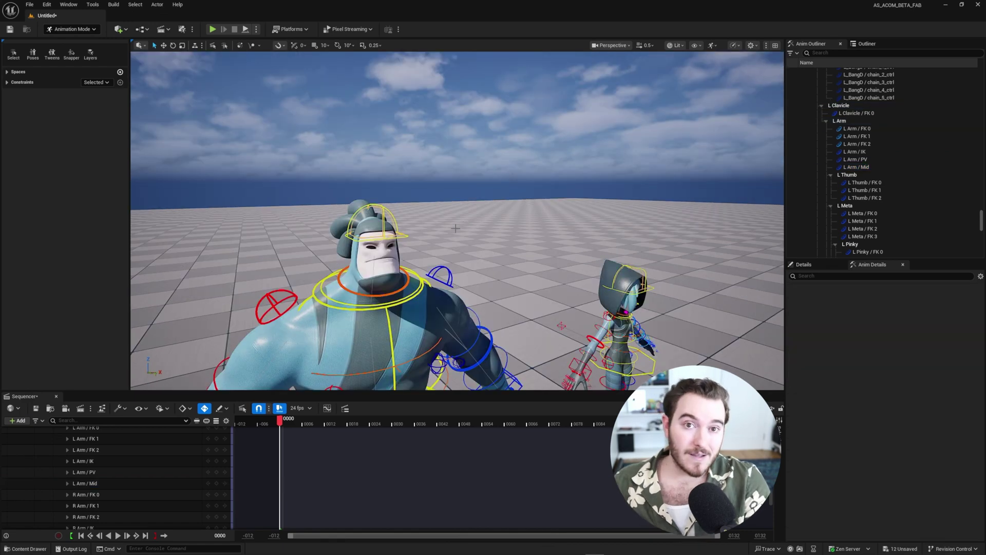
{"action": "mouse_move", "coordinate": [445, 230]}
{"action": "right_mouse_down"}
{"action": "mouse_move", "coordinate": [416, 215]}
{"action": "mouse_move", "coordinate": [403, 218]}
{"action": "mouse_move", "coordinate": [448, 226]}
{"action": "mouse_move", "coordinate": [369, 216]}
{"action": "mouse_move", "coordinate": [430, 224]}
{"action": "mouse_move", "coordinate": [452, 216]}
{"action": "right_mouse_up"}
{"action": "key", "text": "w"}
{"action": "key", "text": "d"}
{"action": "key", "text": "s"}
{"action": "scroll", "coordinate": [436, 225], "scroll_direction": "up", "scroll_amount": 1}
{"action": "key", "text": "d"}
{"action": "key", "text": "a"}
{"action": "key", "text": "s"}
{"action": "key", "text": "q"}
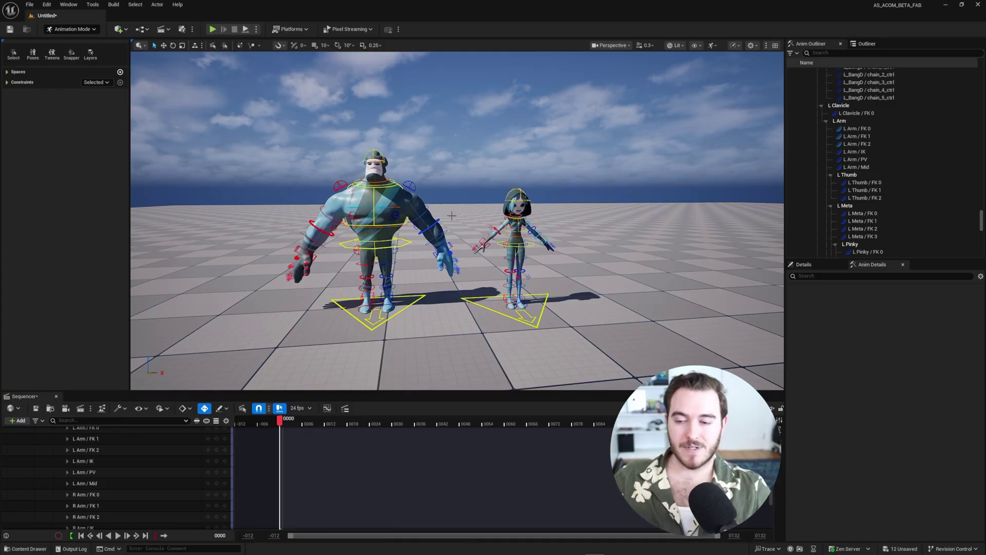